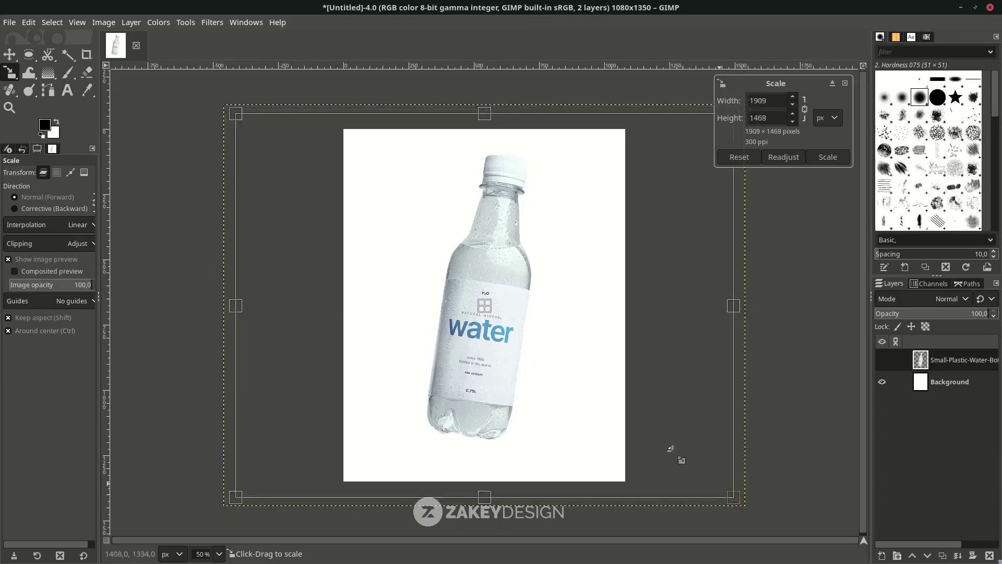
# Step: Scale the bottle layer down slightly and position it on the right half of the canvas
pyautogui.moveTo(484, 306); pyautogui.dragTo(519, 324)
pyautogui.moveTo(715, 471); pyautogui.dragTo(746, 494)
pyautogui.moveTo(518, 322); pyautogui.dragTo(546, 324)
pyautogui.press('Return')
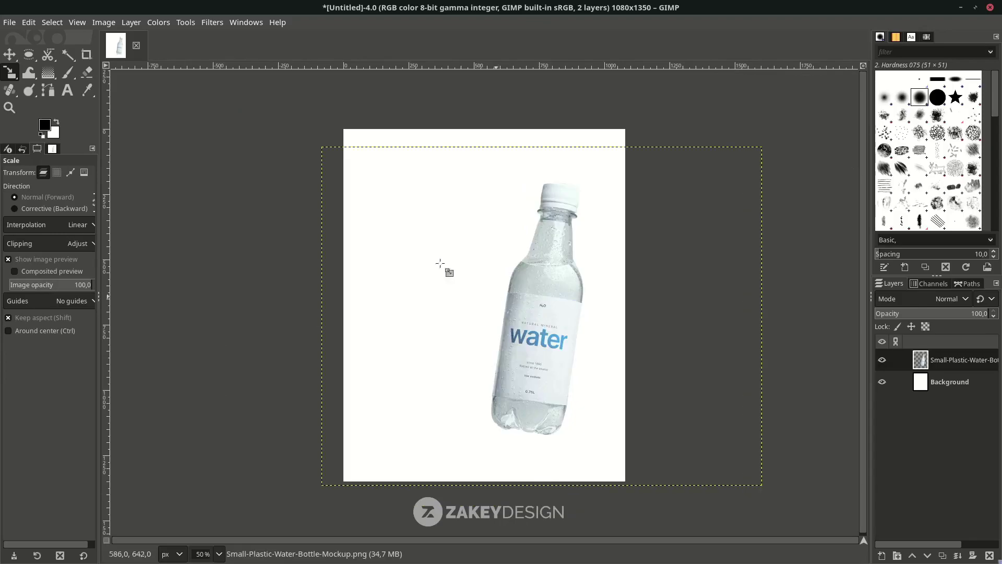
pyautogui.press('m')
pyautogui.moveTo(525, 333); pyautogui.dragTo(527, 332)
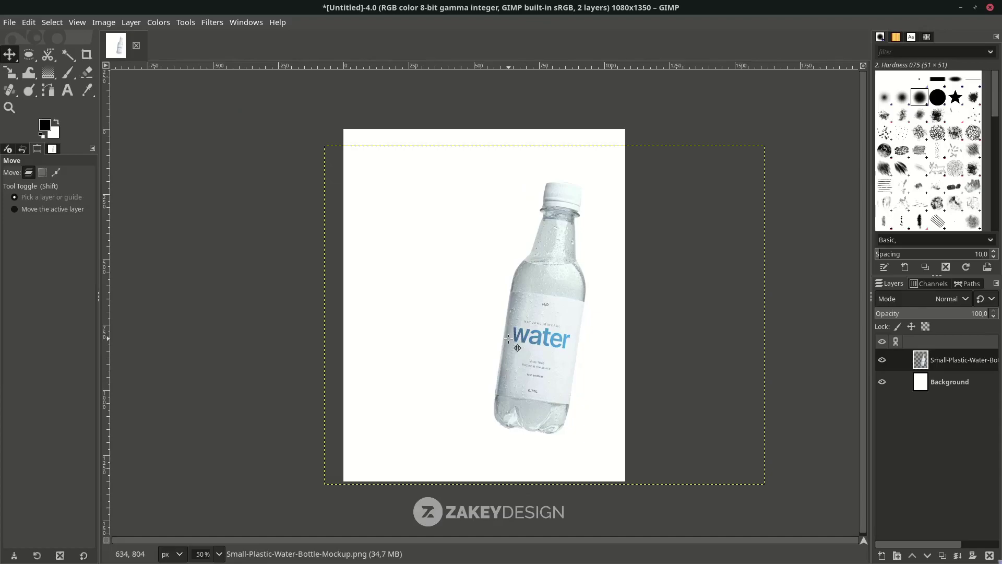
# Step: Import the icy mountain lake photo as a layer, keeping its embedded color profile, and place it beneath the bottle layer
pyautogui.click(9, 22)
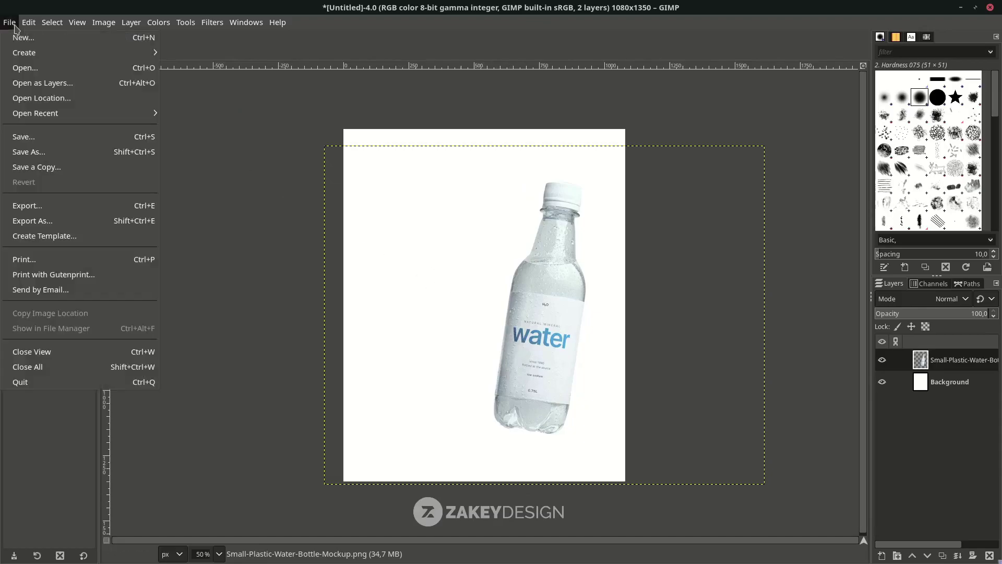
pyautogui.click(32, 81)
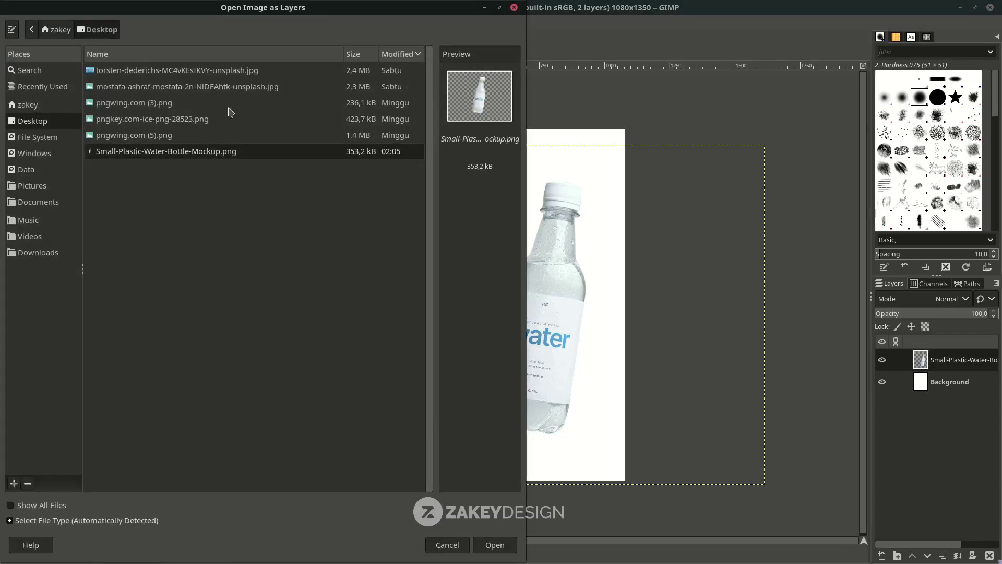
pyautogui.click(226, 122)
pyautogui.click(228, 89)
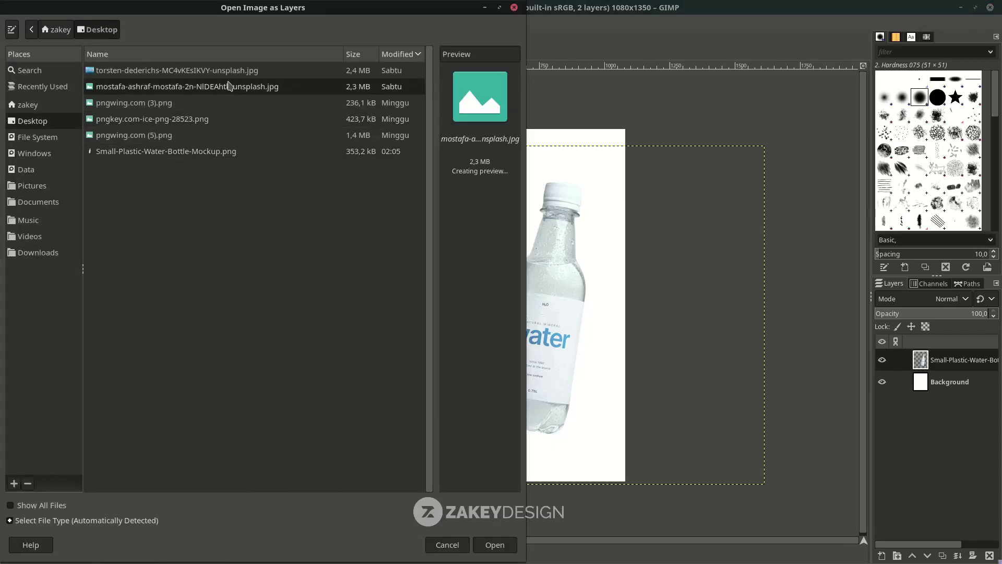
pyautogui.doubleClick(228, 71)
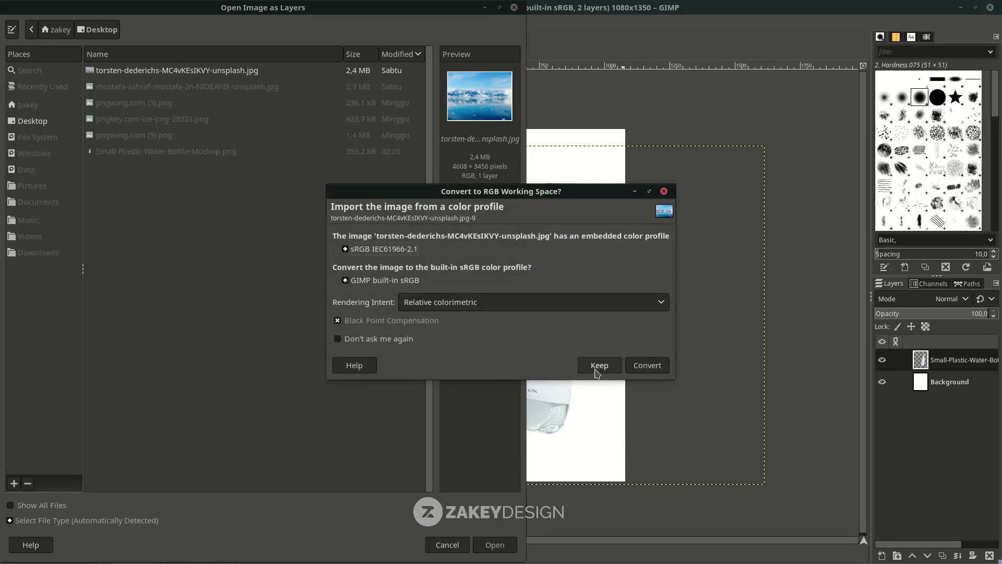
pyautogui.click(598, 368)
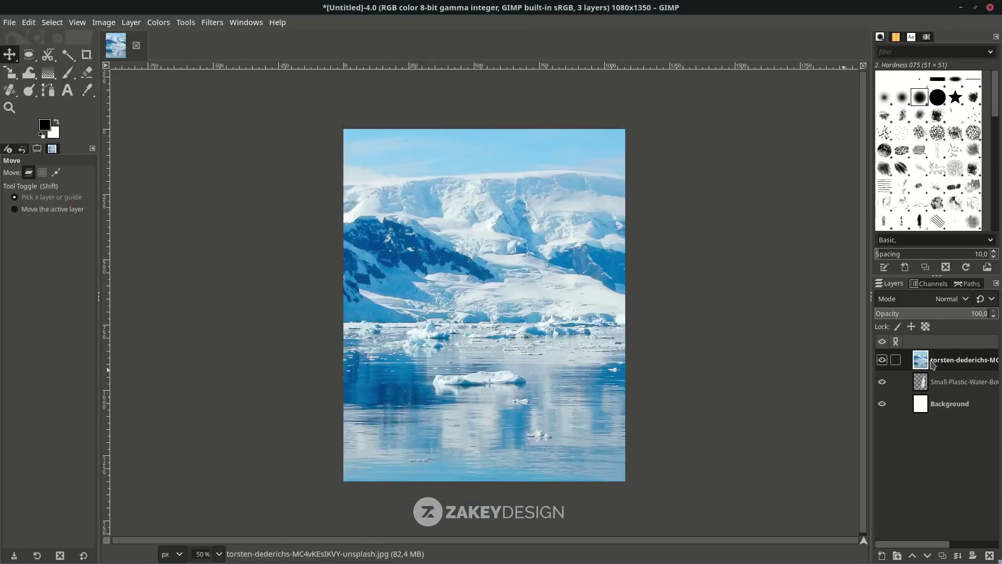
pyautogui.moveTo(933, 364); pyautogui.dragTo(934, 389)
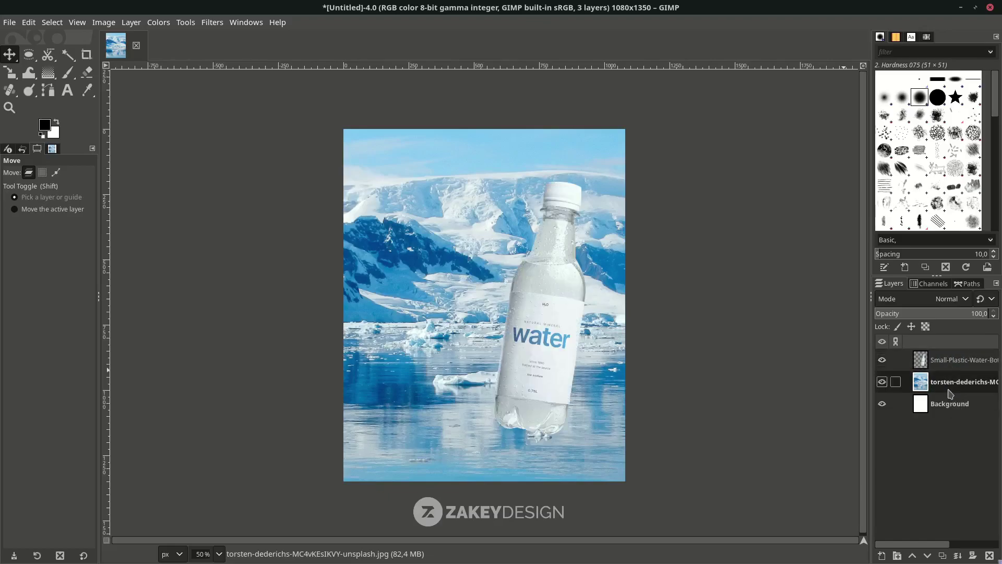
# Step: Scale the mountain lake photo about its center to 1814 × 1360 px so it fills the canvas
pyautogui.hotkey('shift', 's')
pyautogui.click(550, 355)
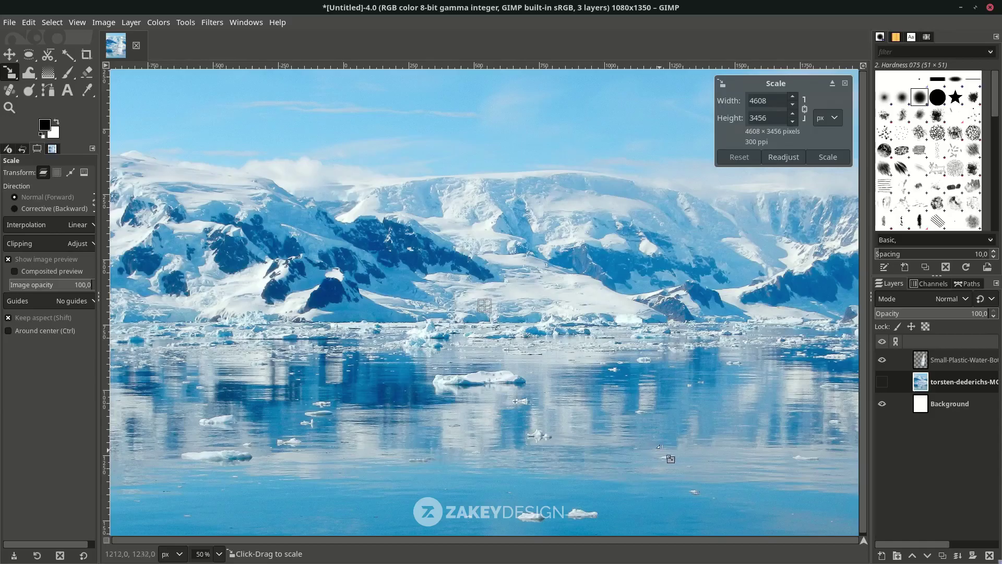
pyautogui.moveTo(679, 448); pyautogui.dragTo(731, 457)
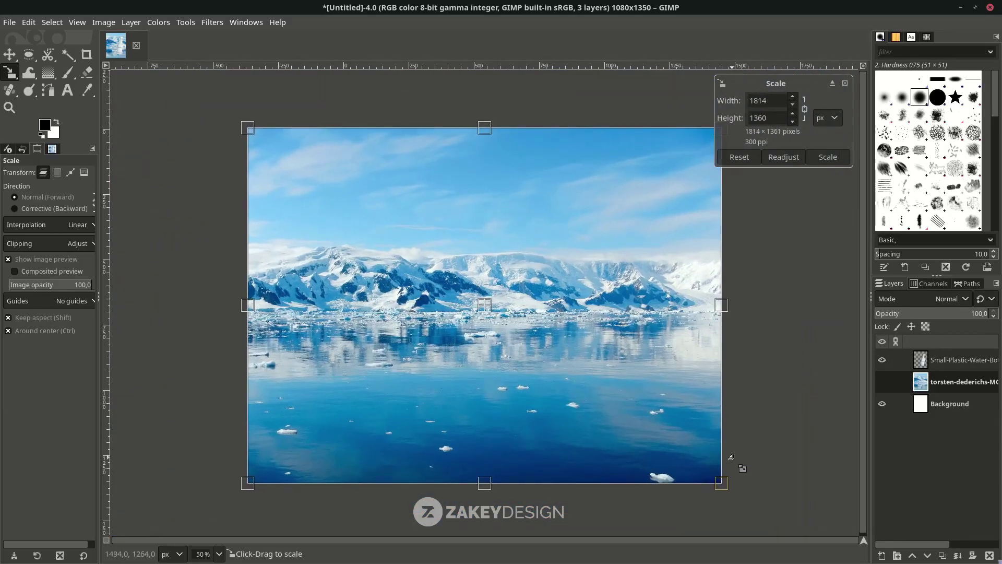
pyautogui.press('Return')
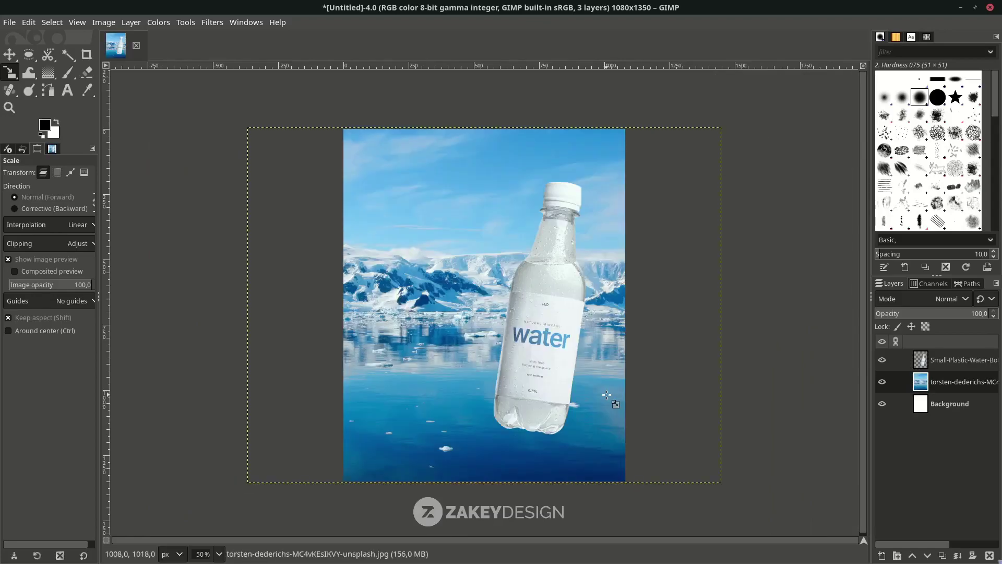
# Step: Use the Healing tool on the mountain lake layer to remove the small ice floe near the canvas's left edge
pyautogui.scroll(3, 449, 485)
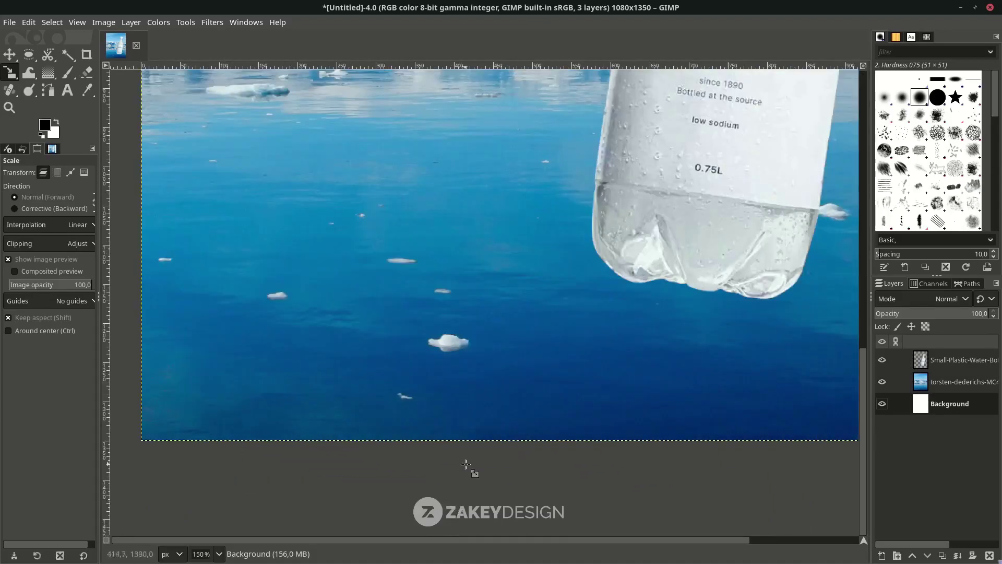
pyautogui.scroll(-1, 489, 429)
pyautogui.scroll(1, 471, 393)
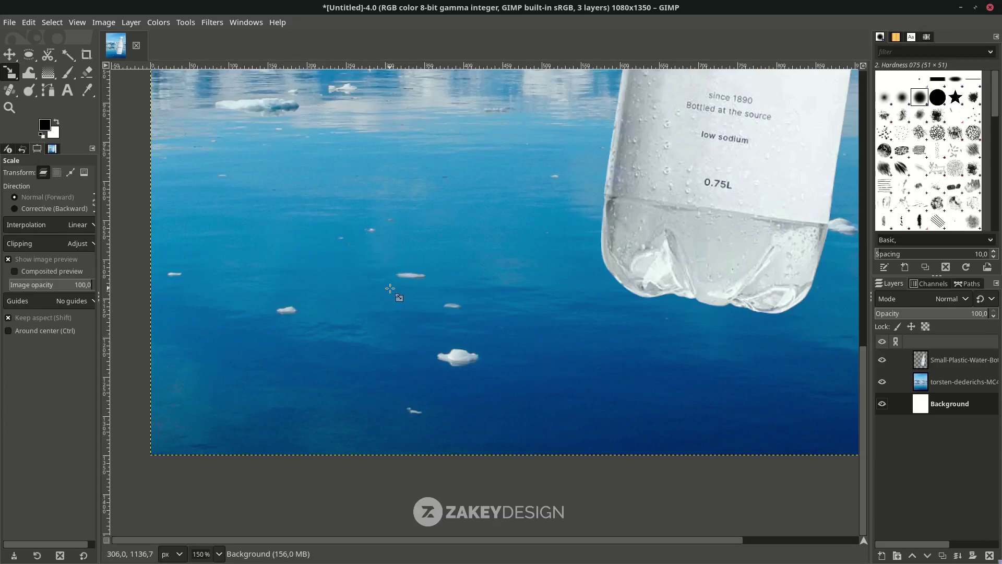
pyautogui.click(10, 95)
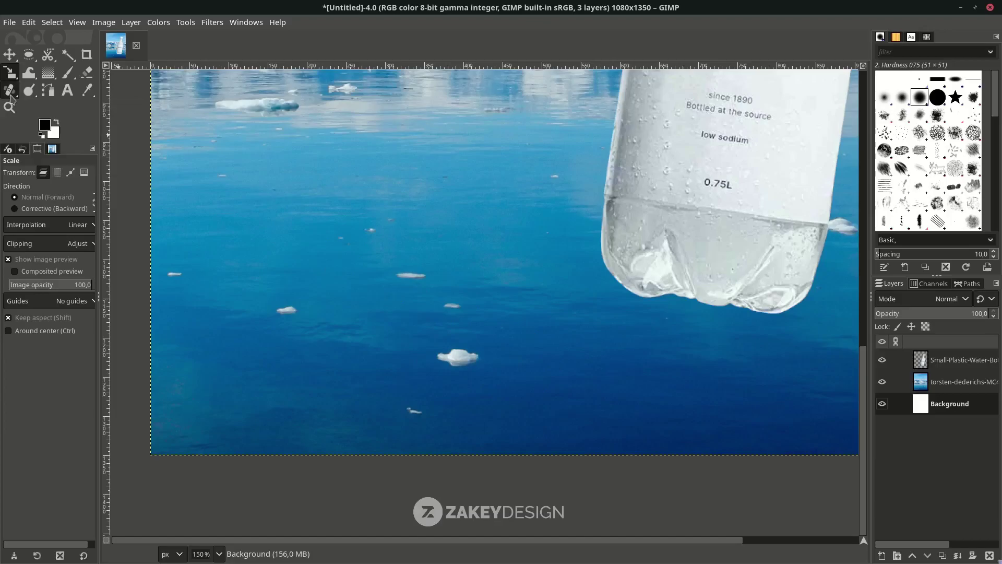
pyautogui.click(11, 235)
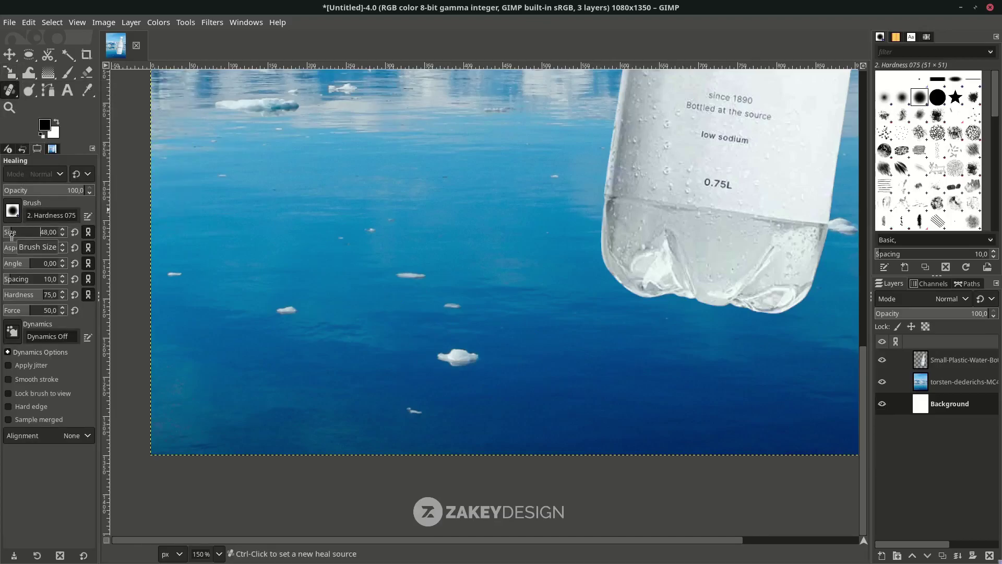
pyautogui.keyDown('ctrl'); pyautogui.click(243, 247); pyautogui.keyUp('ctrl')
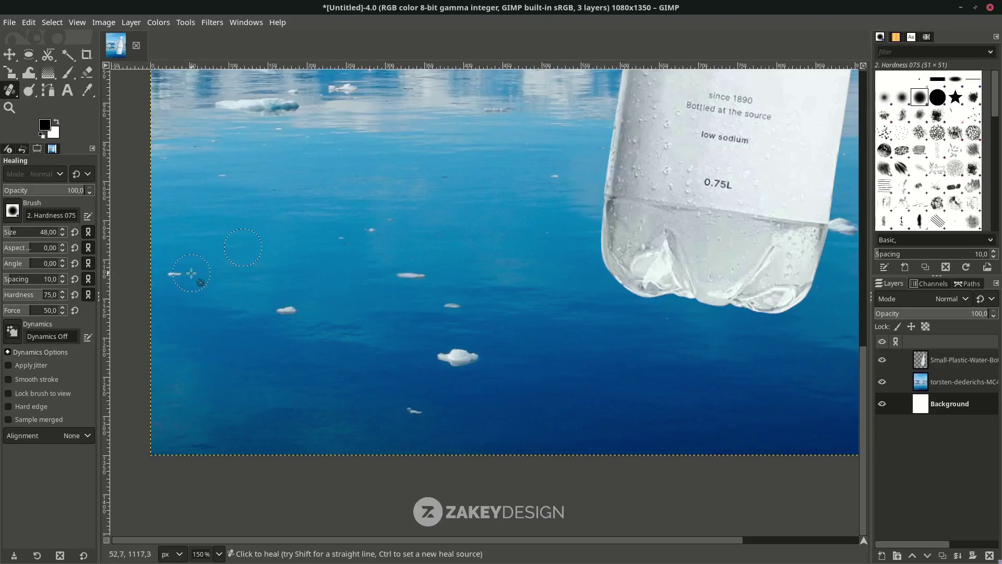
pyautogui.click(961, 390)
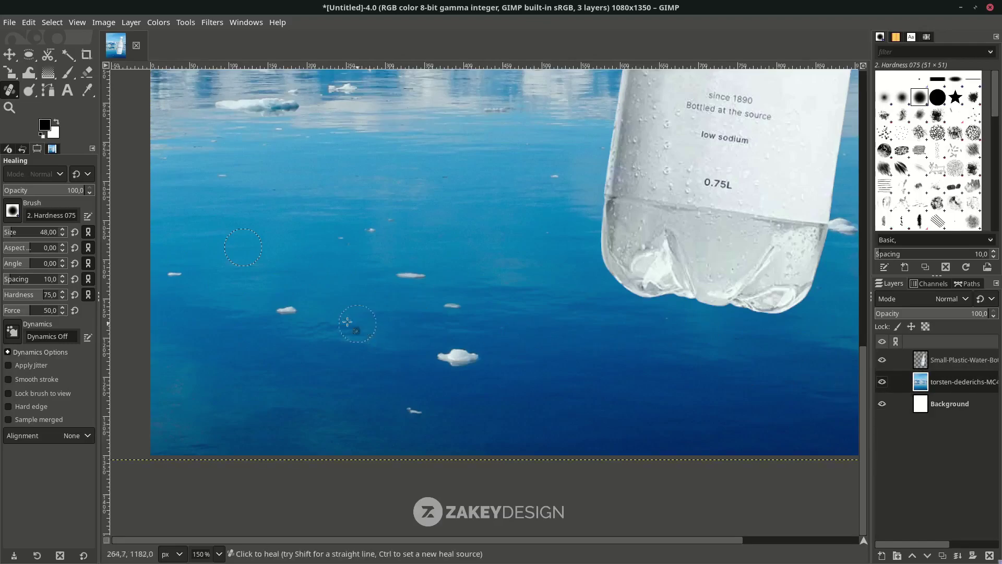
pyautogui.click(178, 273)
# Step: Heal away the remaining small ice floes scattered across the lake left of the bottle, sampling clean water nearby
pyautogui.press('ctrl')
pyautogui.keyDown('ctrl'); pyautogui.click(461, 221); pyautogui.keyUp('ctrl')
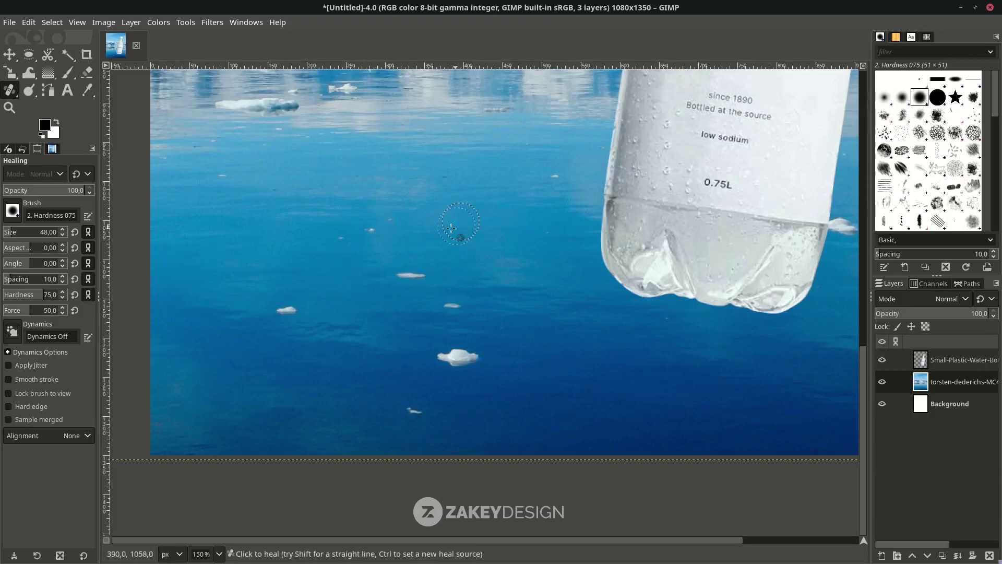
pyautogui.click(379, 233)
pyautogui.moveTo(320, 239)
pyautogui.mouseDown()
pyautogui.moveTo(400, 225)
pyautogui.moveTo(370, 218)
pyautogui.moveTo(394, 224)
pyautogui.mouseUp()
pyautogui.press('ctrl')
pyautogui.keyDown('ctrl'); pyautogui.click(501, 259); pyautogui.keyUp('ctrl')
pyautogui.click(286, 309)
pyautogui.click(452, 305)
pyautogui.click(459, 358)
pyautogui.keyDown('ctrl'); pyautogui.click(461, 380); pyautogui.keyUp('ctrl')
pyautogui.click(414, 411)
# Step: Heal away the ice floe beside the bottle's lower right edge, sampling the open water next to it
pyautogui.scroll(-2, 552, 369)
pyautogui.scroll(3, 699, 334)
pyautogui.keyDown('ctrl'); pyautogui.click(713, 233); pyautogui.keyUp('ctrl')
pyautogui.click(635, 237)
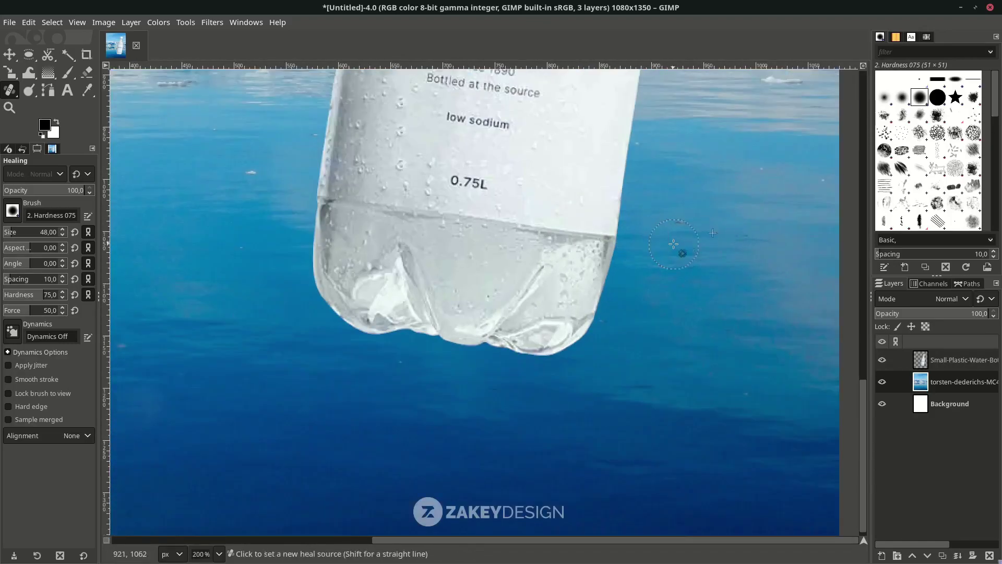
pyautogui.scroll(-3, 700, 234)
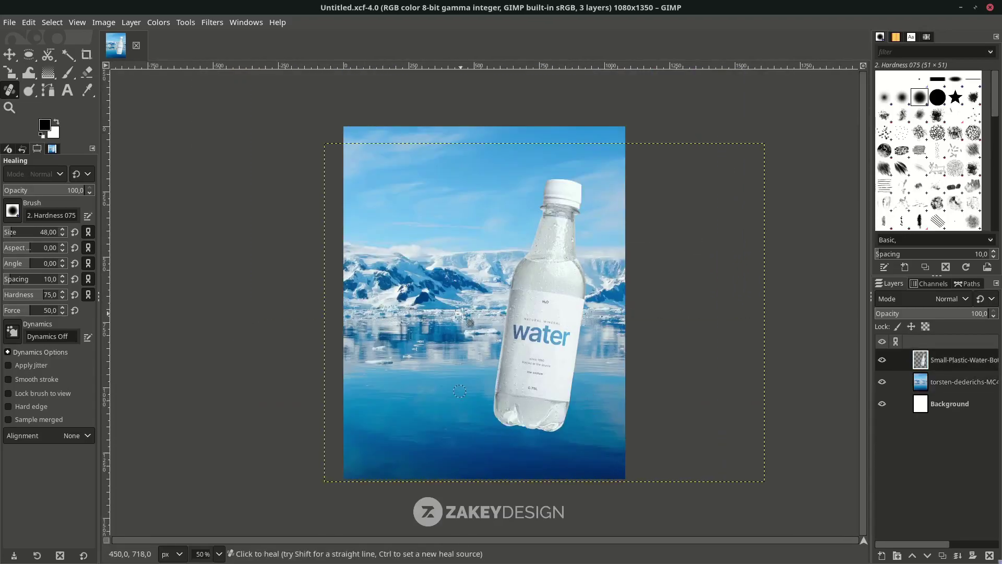
# Step: Import the green split-level water surface photo as a new layer
pyautogui.click(10, 22)
pyautogui.click(39, 86)
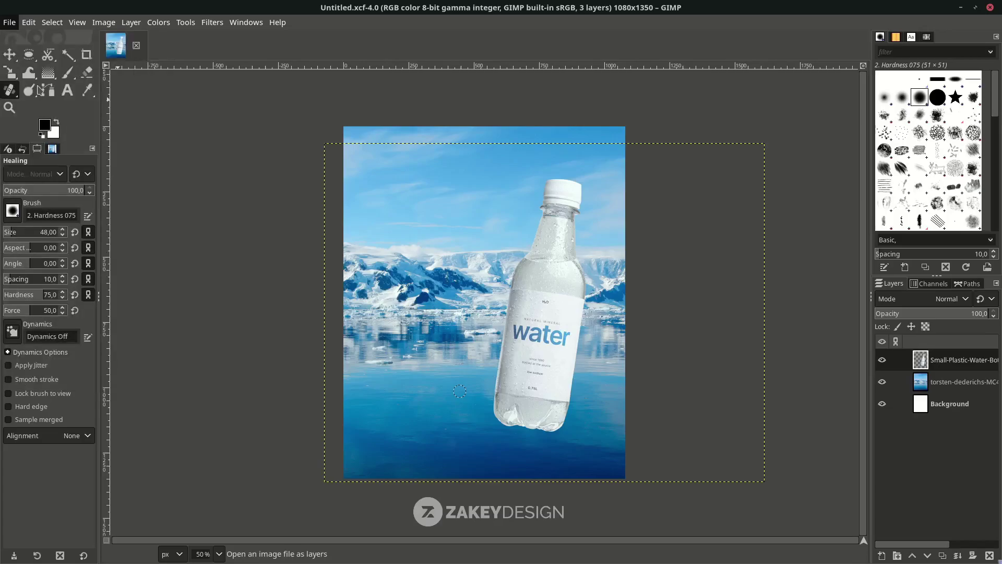
pyautogui.doubleClick(189, 71)
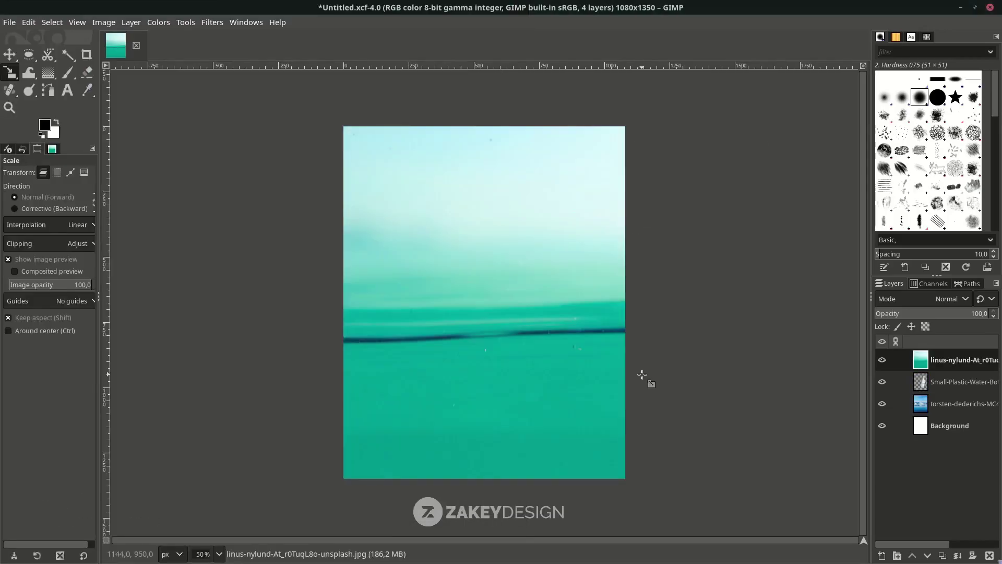
# Step: Scale the green water photo to 1507 × 1006 px and position it over the lower part of the canvas
pyautogui.click(642, 375)
pyautogui.moveTo(701, 418); pyautogui.dragTo(435, 240)
pyautogui.moveTo(483, 305); pyautogui.dragTo(483, 358)
pyautogui.moveTo(653, 461); pyautogui.dragTo(694, 494)
pyautogui.moveTo(484, 340); pyautogui.dragTo(484, 341)
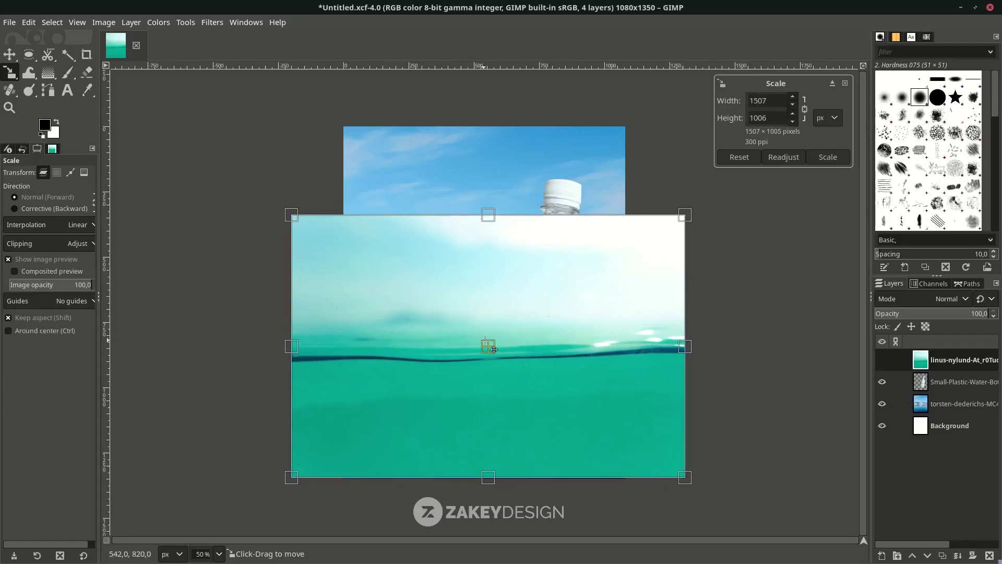
pyautogui.press('Return')
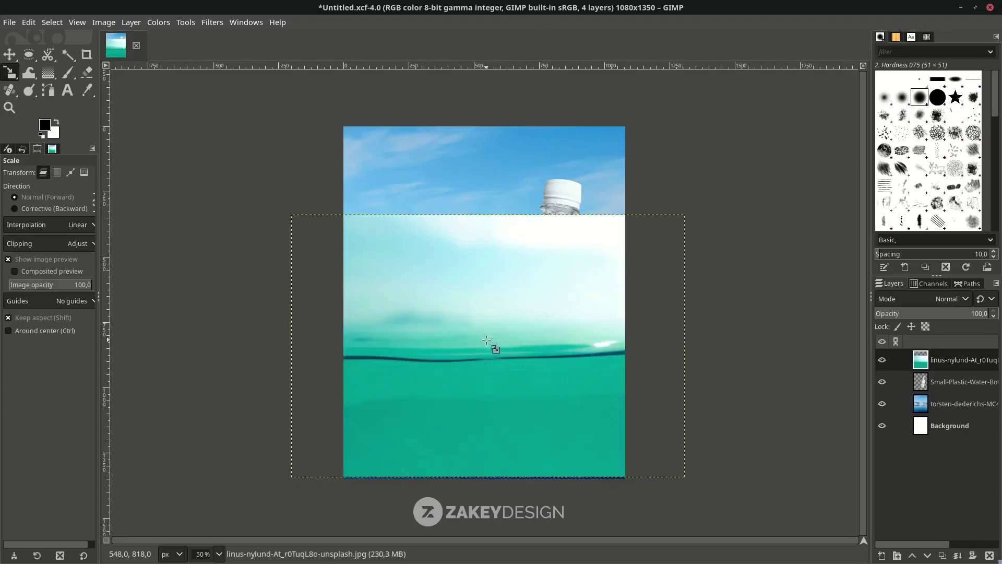
# Step: Start a path at the canvas's left edge and trace it along the underside of the green photo's dark waterline
pyautogui.scroll(1, 494, 349)
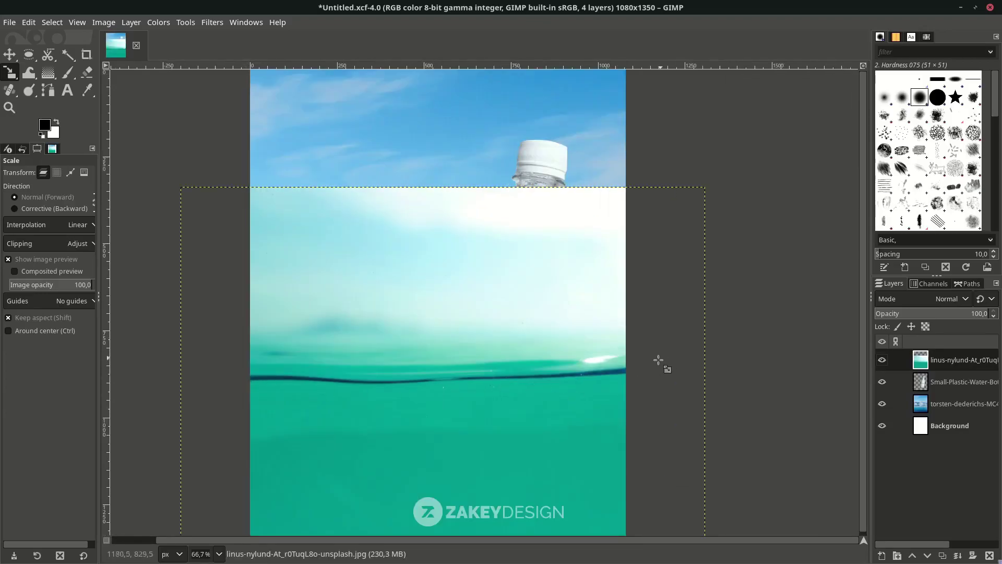
pyautogui.scroll(2, 241, 385)
pyautogui.scroll(-6, 317, 385)
pyautogui.hscroll(4, 313, 327)
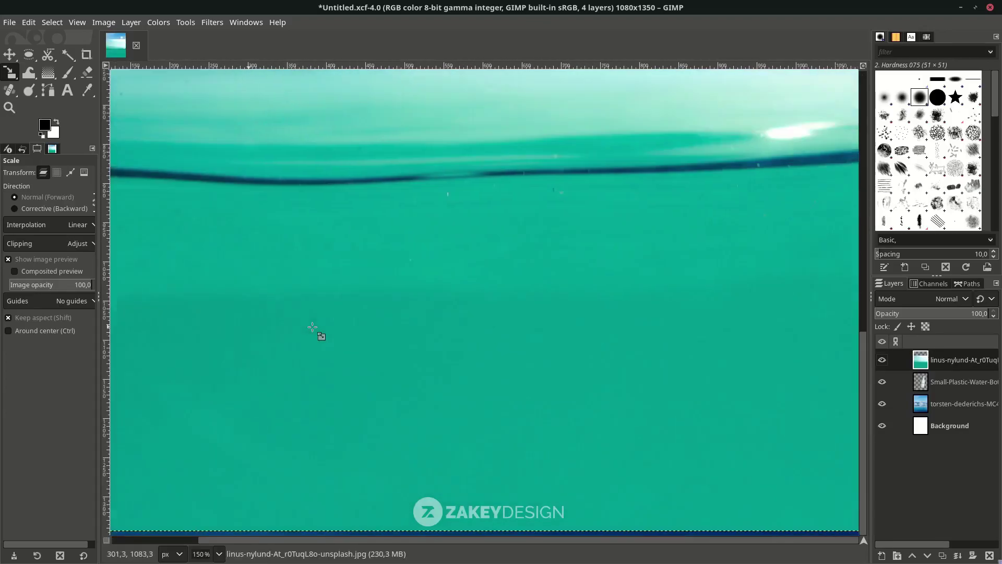
pyautogui.scroll(-1, 236, 293)
pyautogui.hscroll(-4, 240, 281)
pyautogui.scroll(1, 251, 222)
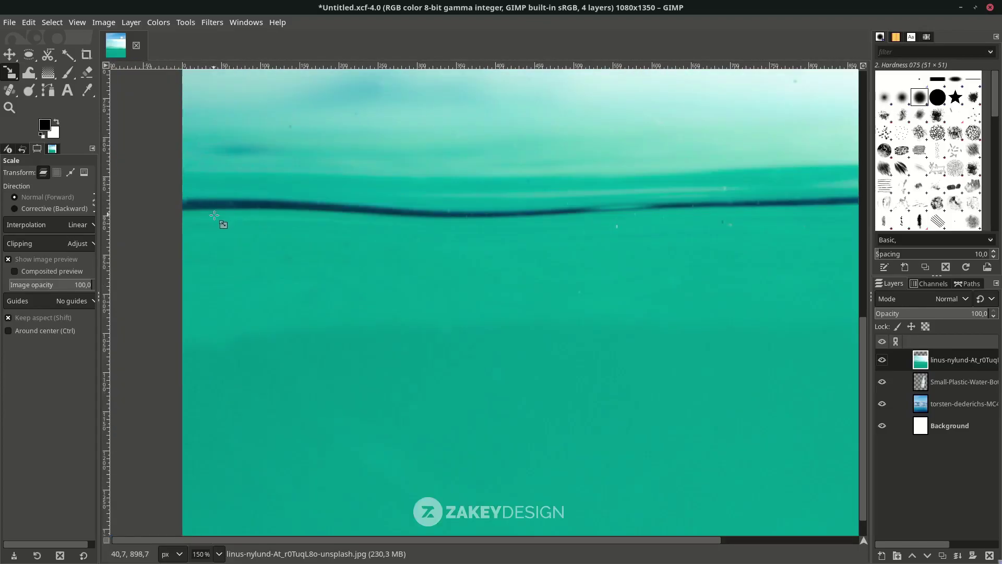
pyautogui.press('b')
pyautogui.click(178, 211)
pyautogui.moveTo(285, 210); pyautogui.dragTo(353, 214)
pyautogui.scroll(3, 408, 334)
pyautogui.hscroll(2, 408, 334)
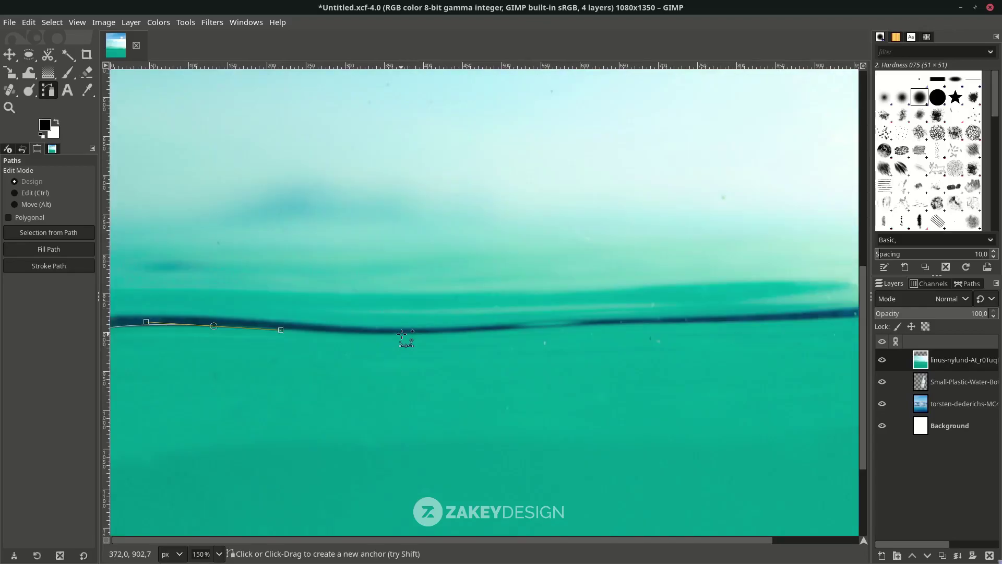
pyautogui.moveTo(437, 333); pyautogui.dragTo(499, 329)
pyautogui.moveTo(624, 323); pyautogui.dragTo(653, 321)
# Step: Continue the path along the waterline past the canvas's right edge and loop it around the area below
pyautogui.scroll(1, 654, 322)
pyautogui.scroll(-2, 654, 321)
pyautogui.hscroll(1, 654, 321)
pyautogui.scroll(1, 581, 293)
pyautogui.moveTo(559, 188); pyautogui.dragTo(627, 184)
pyautogui.moveTo(798, 176); pyautogui.dragTo(842, 168)
pyautogui.scroll(-4, 778, 309)
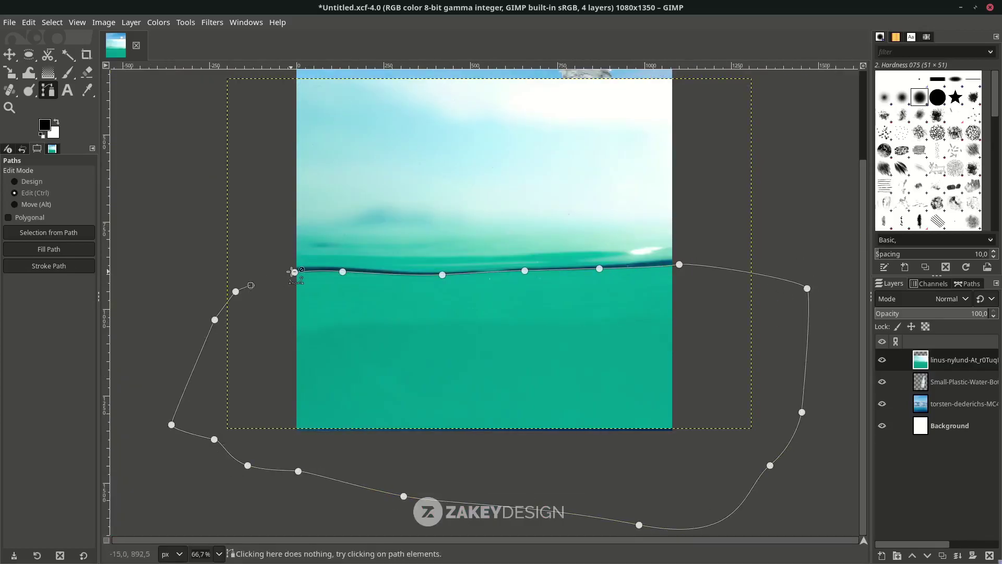
# Step: Close the path at its starting anchor beside the canvas's left edge
pyautogui.scroll(2, 298, 274)
pyautogui.scroll(2, 293, 290)
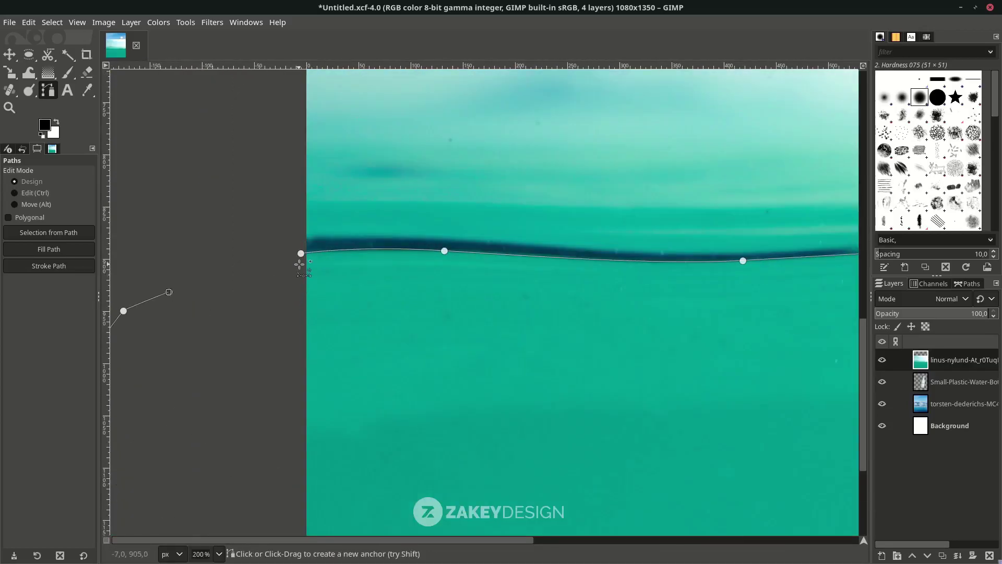
pyautogui.keyDown('ctrl'); pyautogui.click(300, 254); pyautogui.keyUp('ctrl')
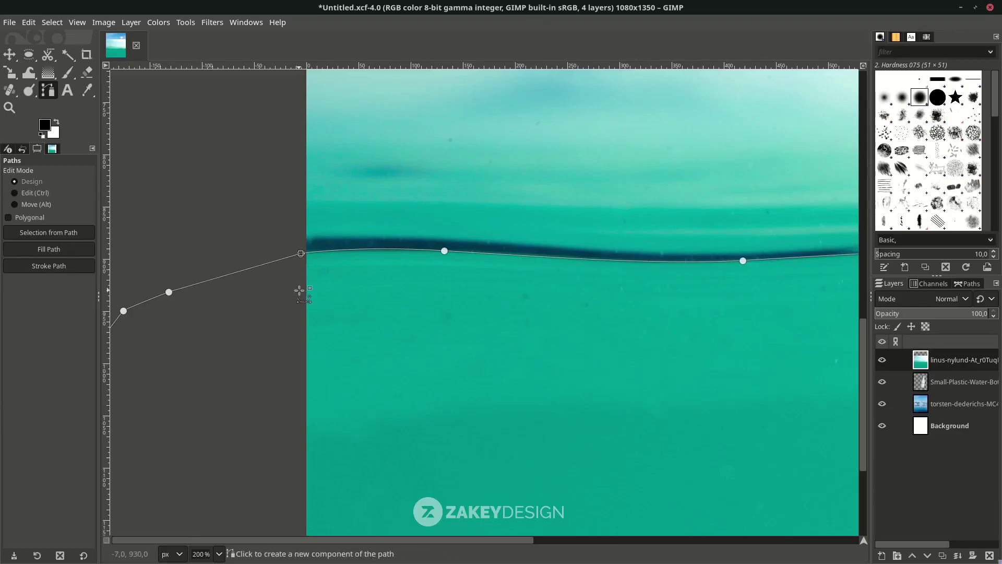
# Step: Convert the path to a selection, delete the green water below the waterline, and clear the selection
pyautogui.scroll(-4, 299, 291)
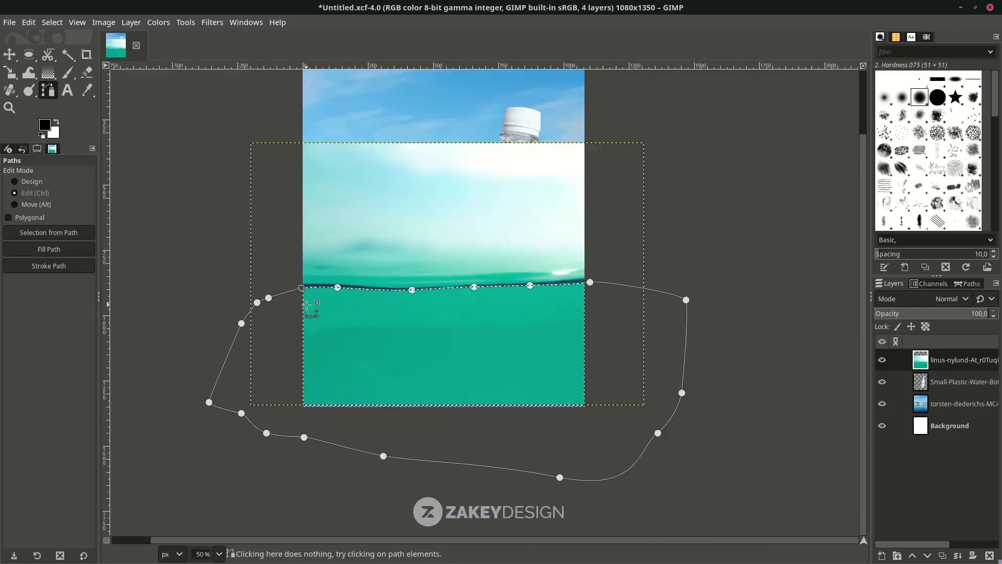
pyautogui.press('Delete')
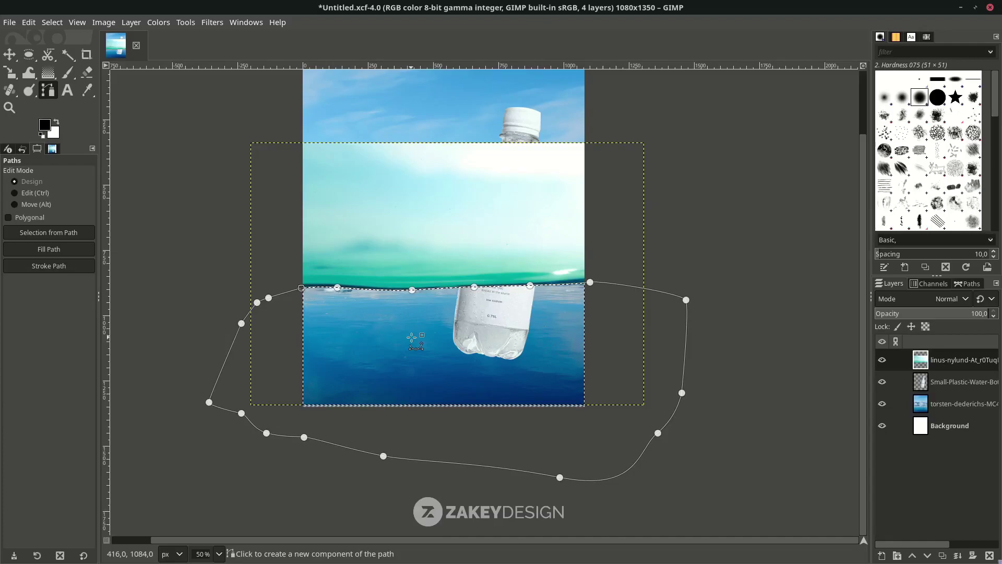
pyautogui.click(53, 22)
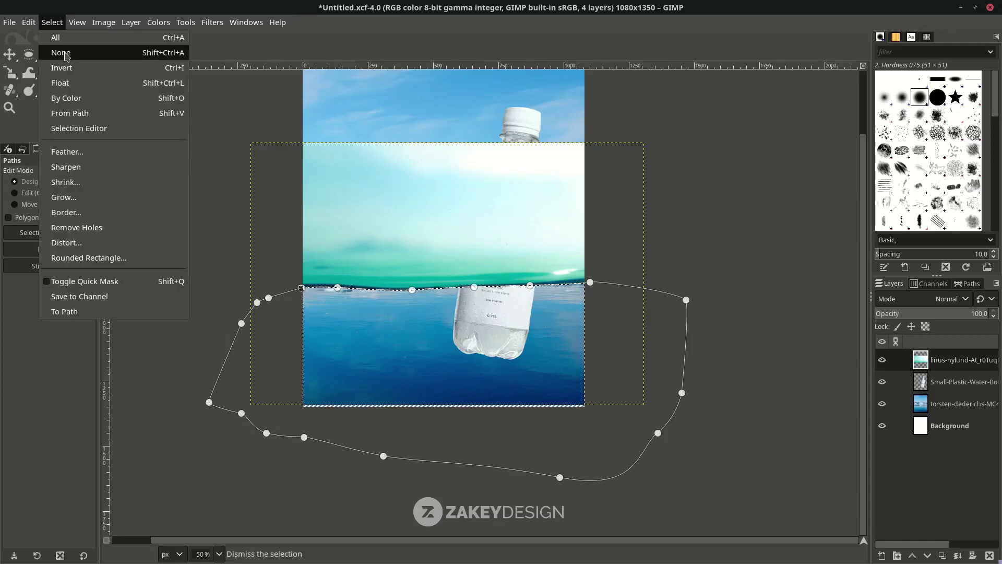
pyautogui.click(66, 56)
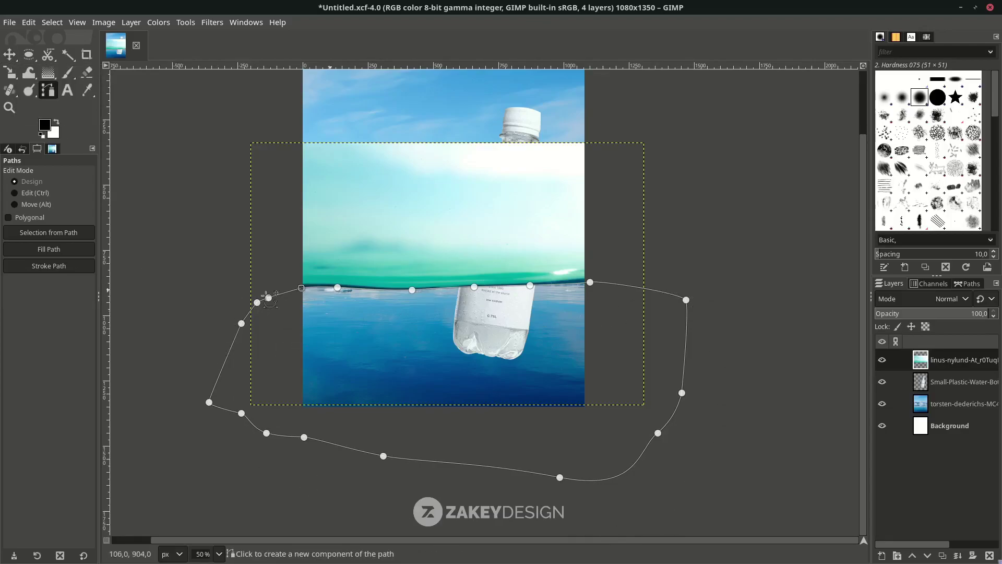
# Step: Add a white, full-opacity layer mask to the green water layer
pyautogui.click(9, 54)
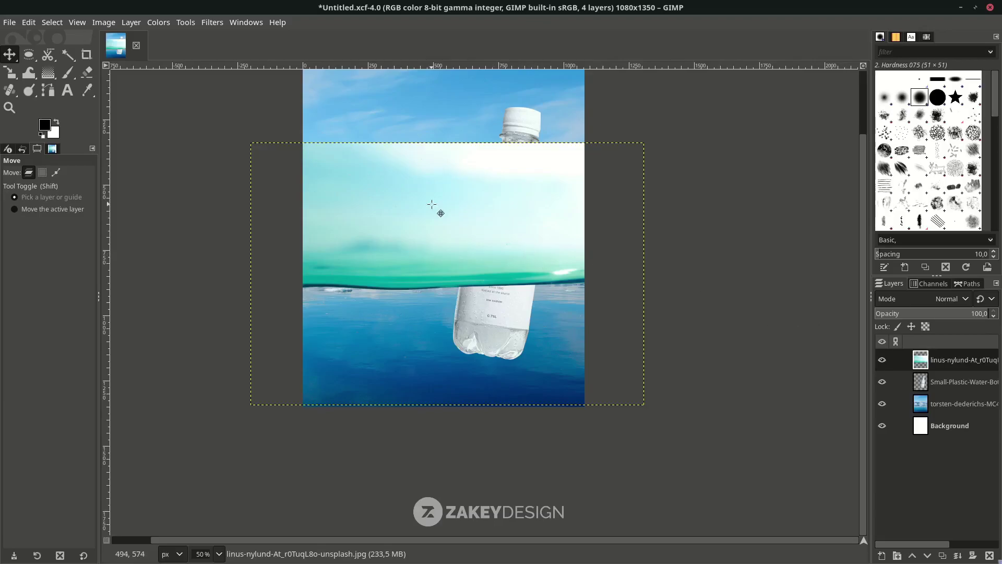
pyautogui.rightClick(971, 359)
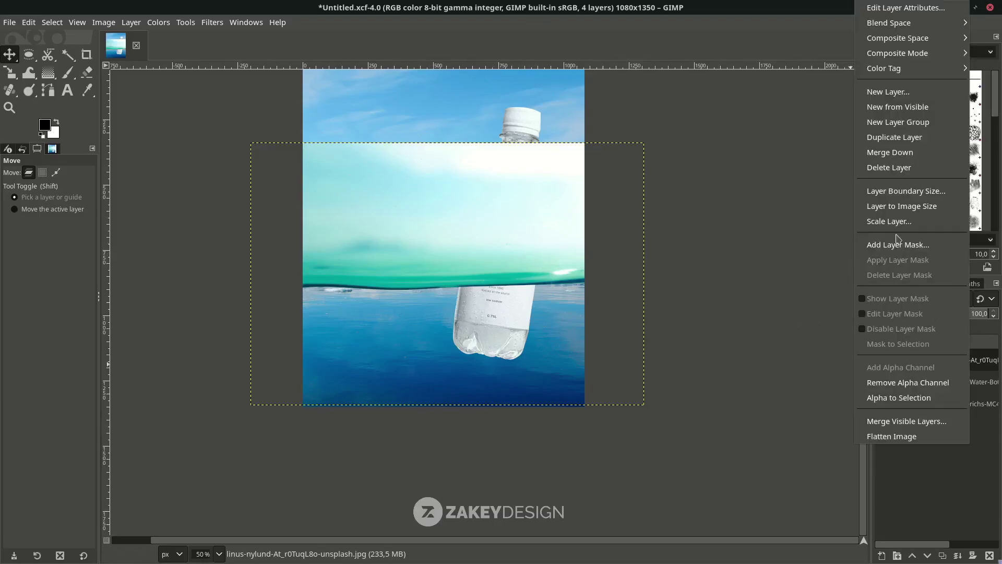
pyautogui.click(913, 251)
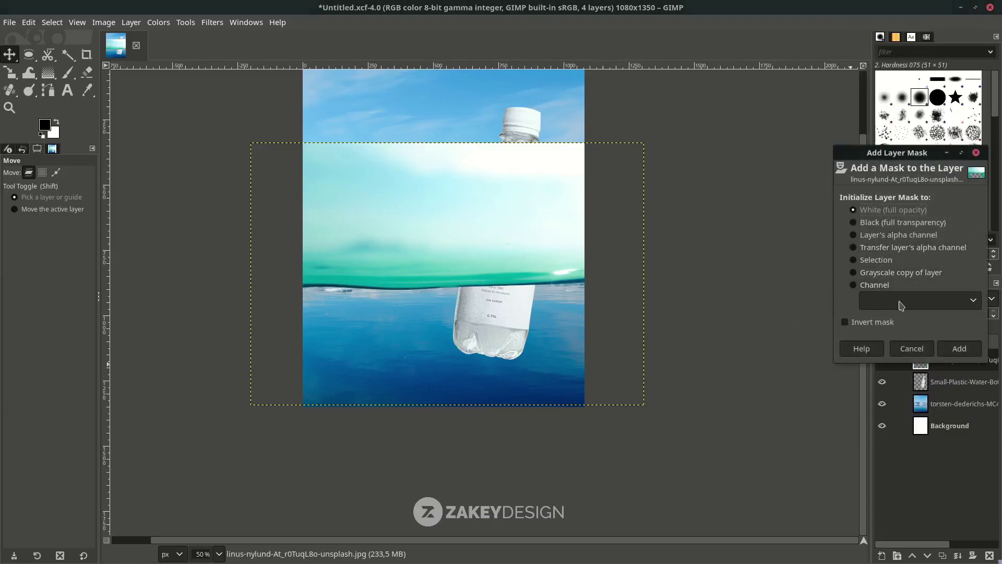
pyautogui.click(958, 348)
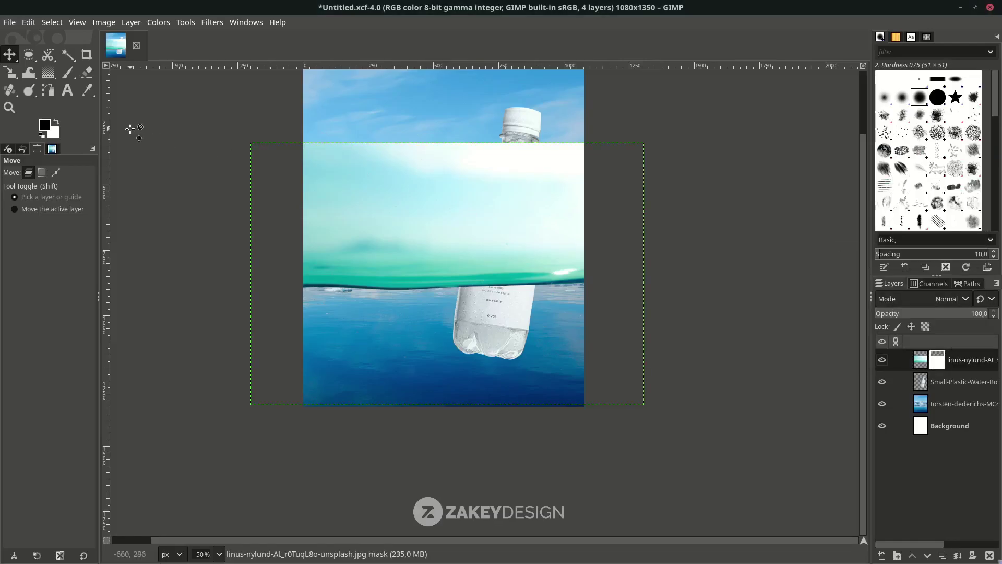
# Step: Paint black on the layer mask with a 481 px brush to hide the green photo's area above the waterline
pyautogui.click(68, 76)
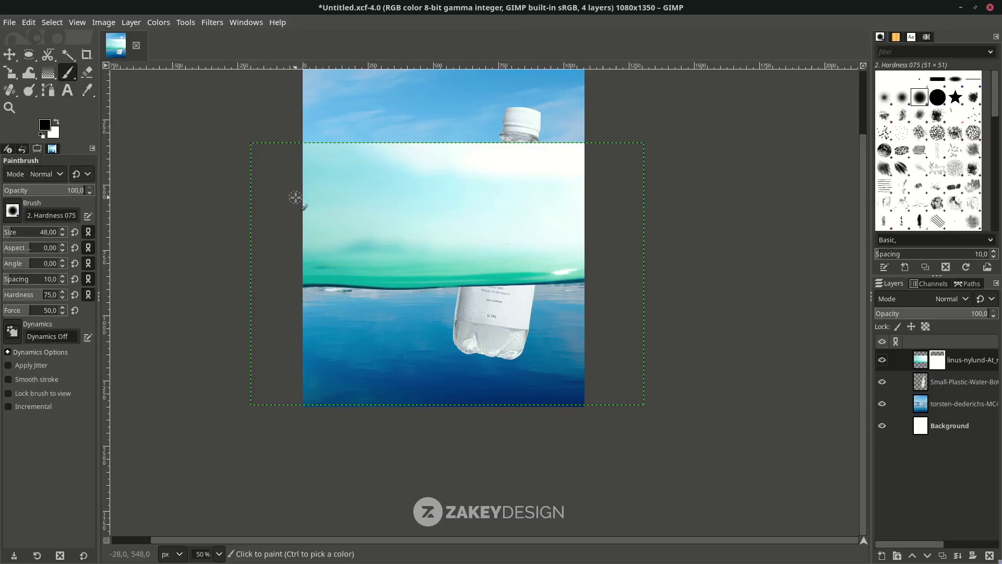
pyautogui.moveTo(38, 231); pyautogui.dragTo(36, 229)
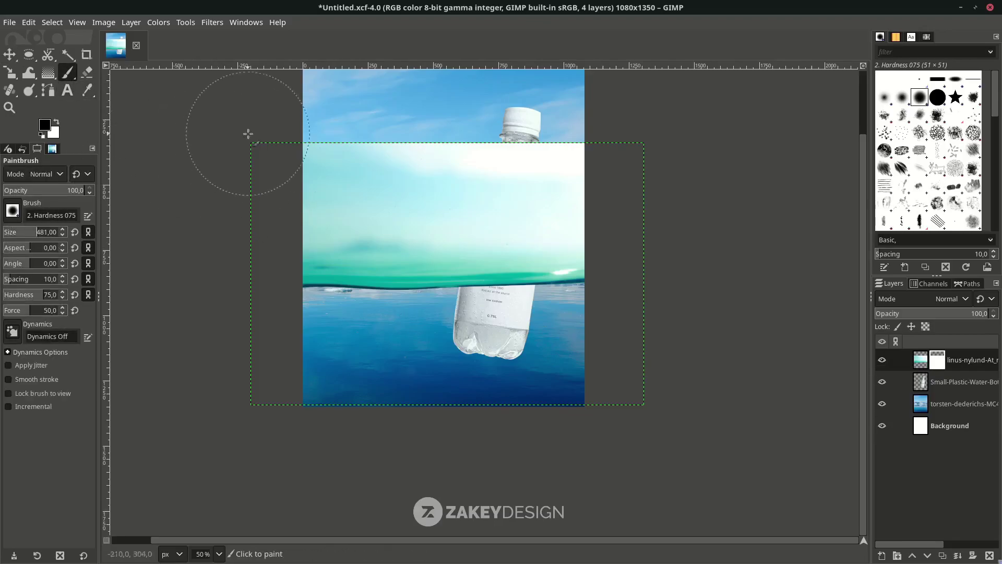
pyautogui.scroll(1, 248, 134)
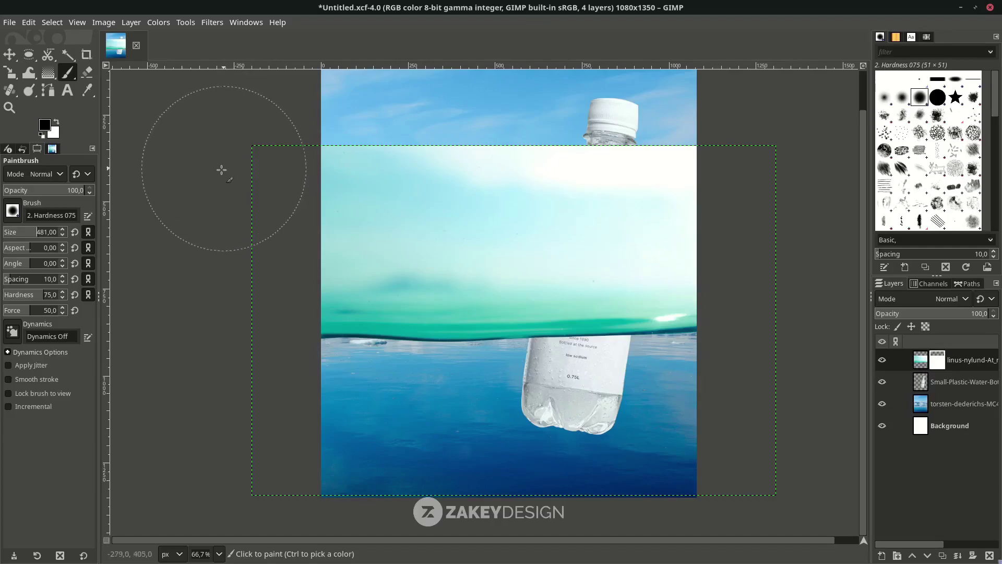
pyautogui.moveTo(292, 170)
pyautogui.mouseDown()
pyautogui.moveTo(520, 179)
pyautogui.moveTo(609, 169)
pyautogui.moveTo(447, 234)
pyautogui.moveTo(547, 224)
pyautogui.moveTo(458, 250)
pyautogui.moveTo(596, 244)
pyautogui.moveTo(609, 274)
pyautogui.mouseUp()
pyautogui.scroll(-1, 559, 221)
pyautogui.scroll(1, 581, 205)
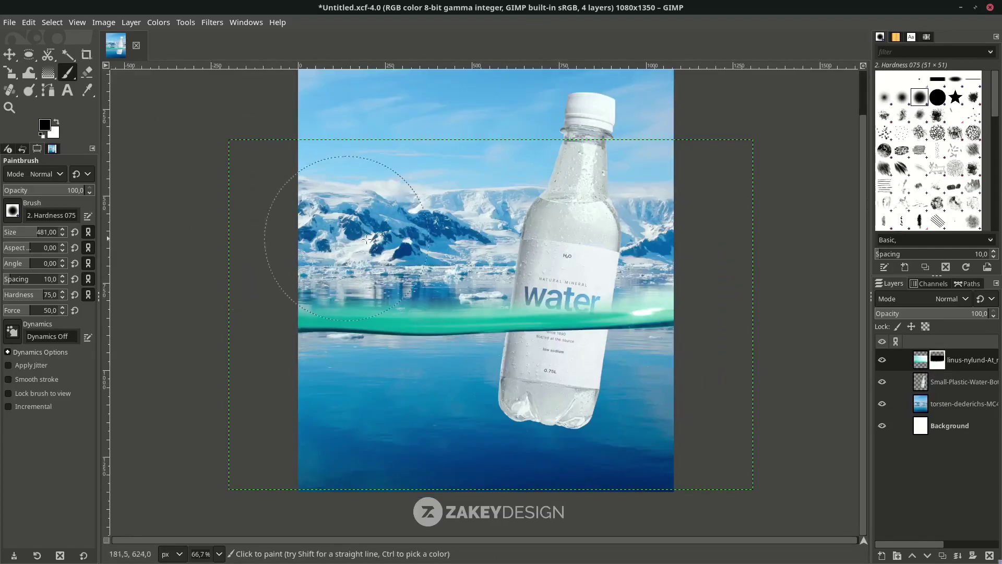
pyautogui.scroll(-1, 406, 113)
pyautogui.scroll(2, 522, 114)
pyautogui.scroll(-2, 390, 206)
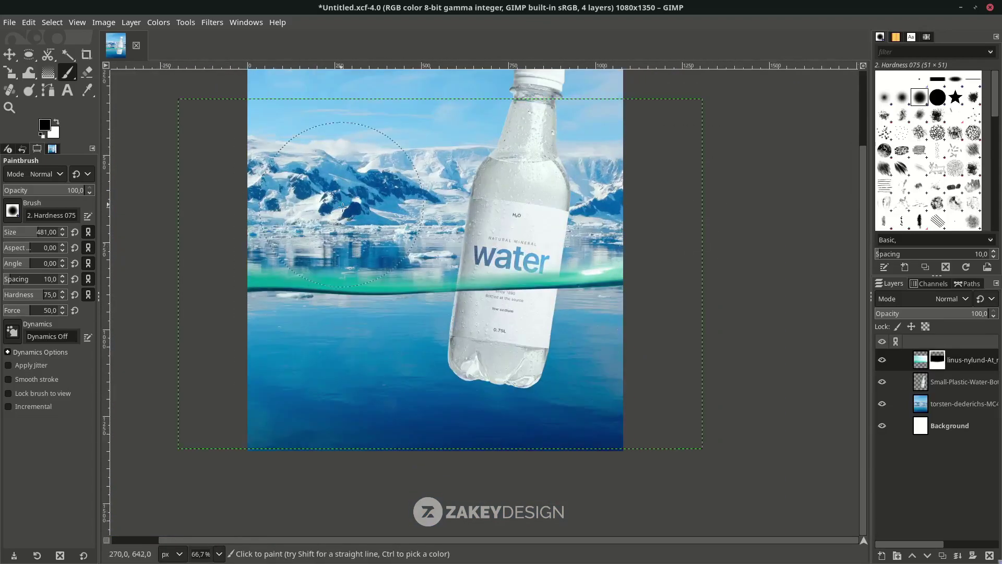
# Step: Move the waterline layer and the bottle slightly lower on the canvas
pyautogui.click(10, 55)
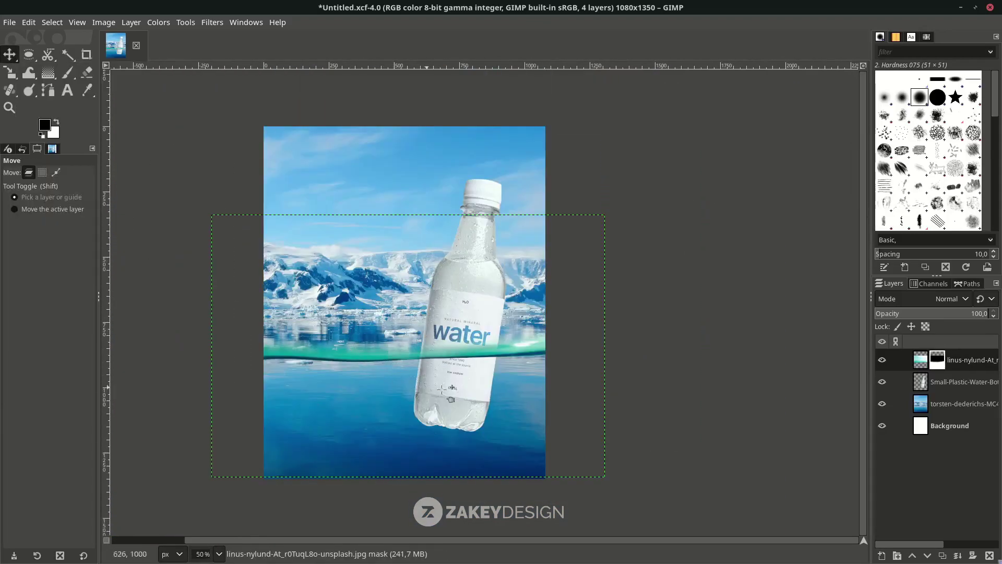
pyautogui.click(921, 361)
pyautogui.moveTo(524, 358); pyautogui.dragTo(525, 384)
pyautogui.moveTo(464, 312); pyautogui.dragTo(467, 349)
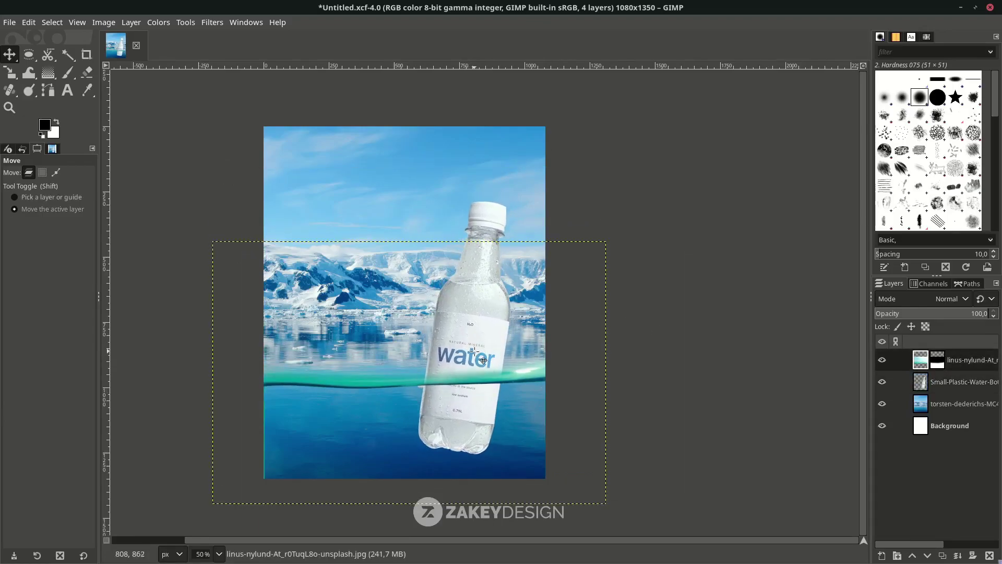
pyautogui.scroll(2, 355, 386)
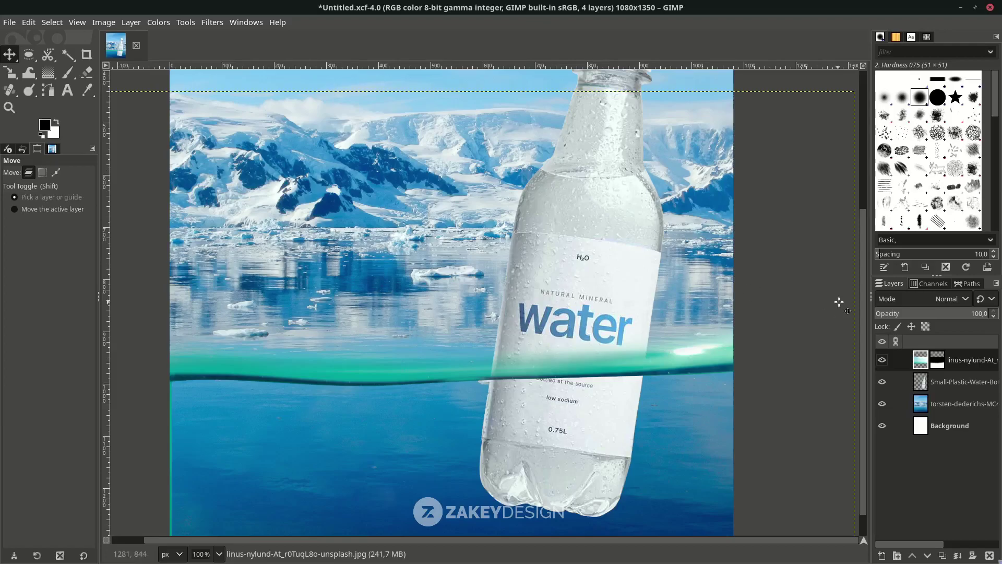
# Step: Open Curves for the waterline layer and pull the red channel's midpoint down to about input 130, output 104
pyautogui.click(158, 22)
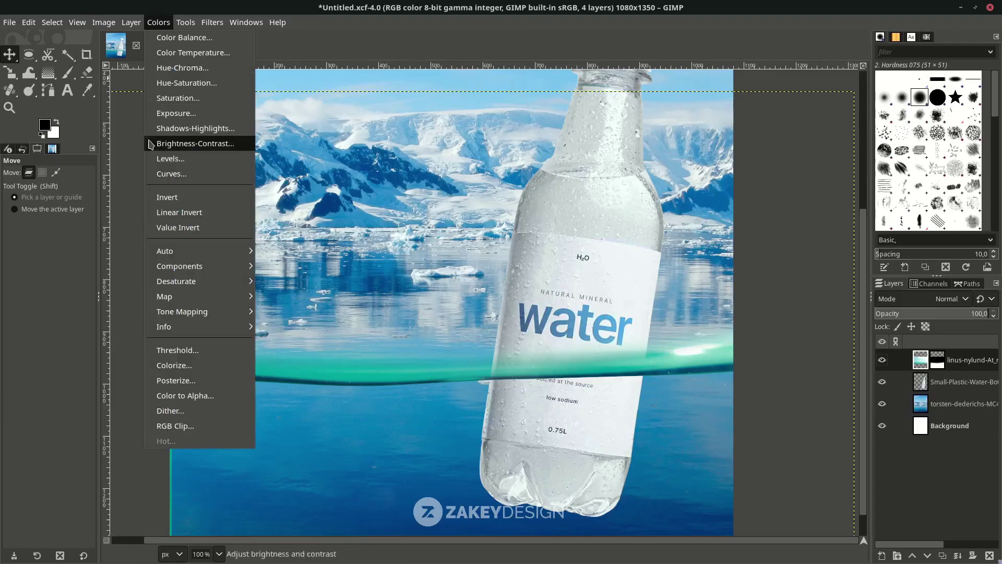
pyautogui.click(174, 168)
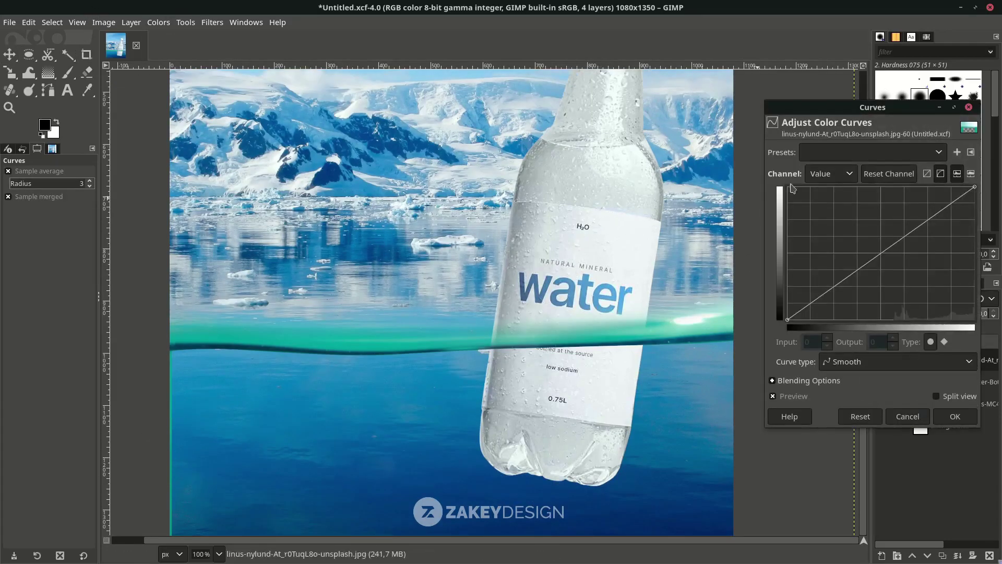
pyautogui.click(820, 178)
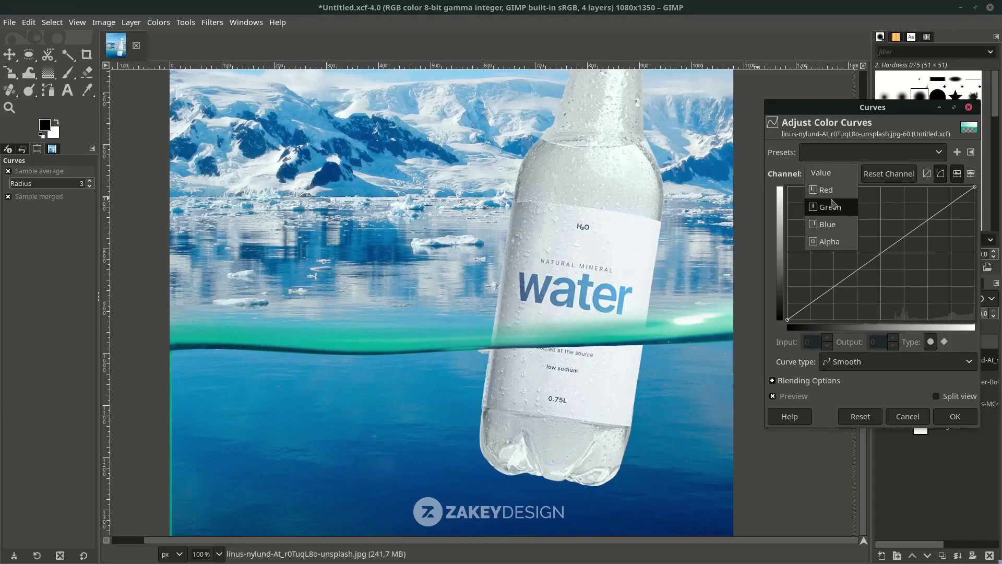
pyautogui.click(830, 195)
pyautogui.moveTo(866, 266); pyautogui.dragTo(899, 277)
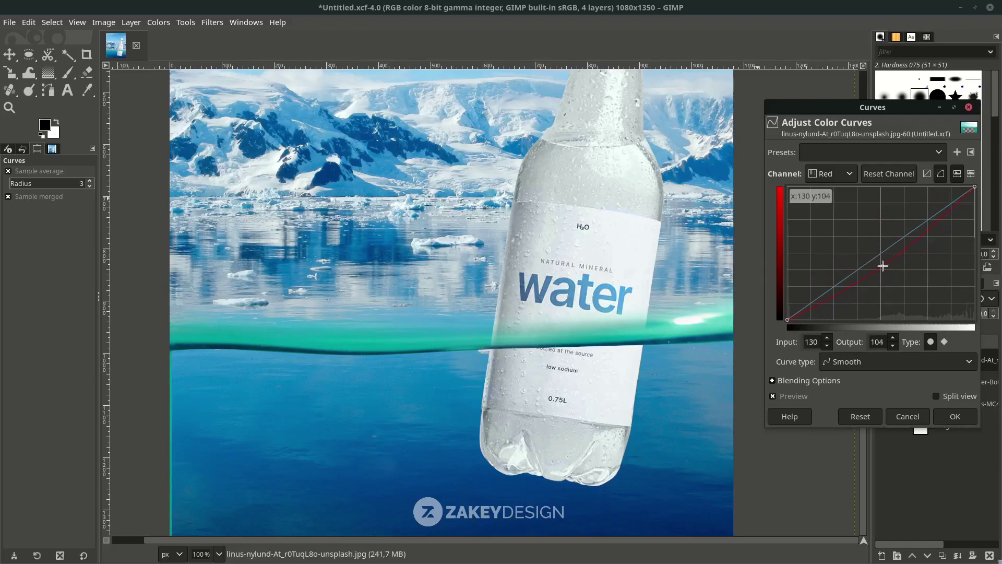
# Step: Raise the waterline layer's blue channel curve to about input 84, output 159, then ease it back slightly
pyautogui.click(829, 174)
pyautogui.click(830, 221)
pyautogui.moveTo(880, 270); pyautogui.dragTo(845, 230)
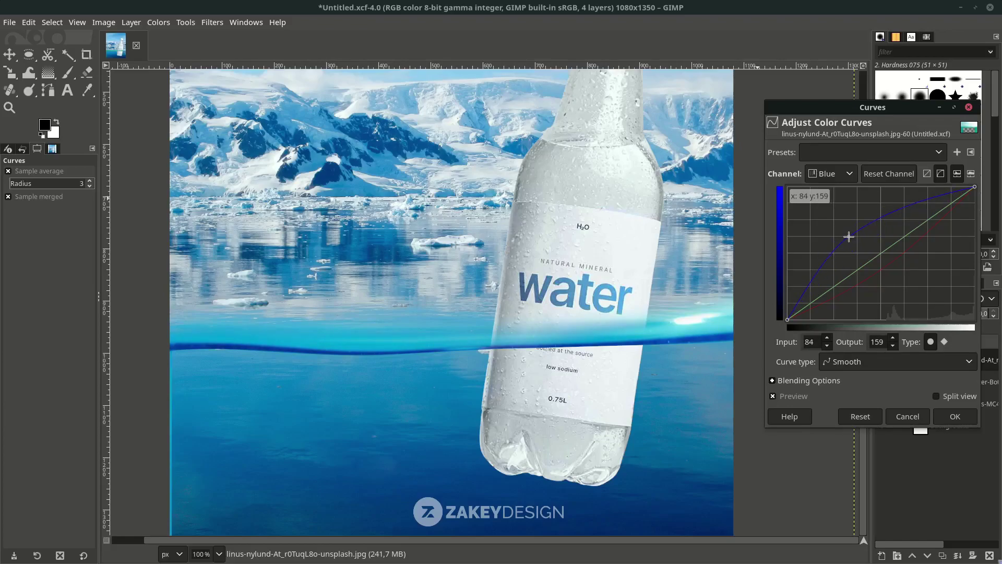
pyautogui.scroll(-2, 373, 293)
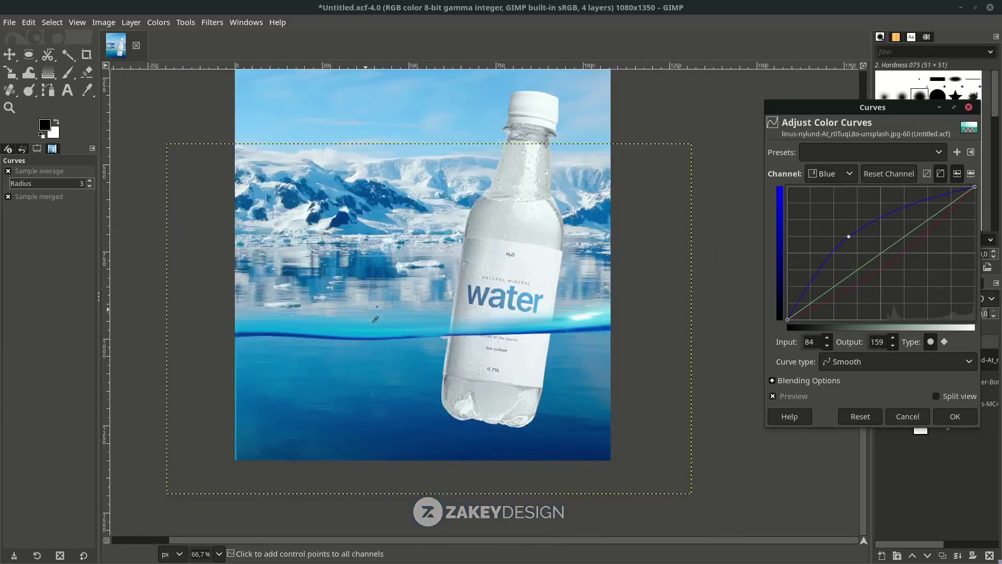
pyautogui.scroll(1, 374, 294)
pyautogui.moveTo(848, 236)
pyautogui.mouseDown()
pyautogui.moveTo(855, 256)
pyautogui.moveTo(910, 271)
pyautogui.moveTo(851, 245)
pyautogui.mouseUp()
# Step: Fine-tune the waterline's red curve, settle its blue curve at about input 89, output 123, and apply the colour adjustment
pyautogui.click(829, 174)
pyautogui.click(821, 140)
pyautogui.moveTo(890, 272)
pyautogui.mouseDown()
pyautogui.moveTo(872, 258)
pyautogui.moveTo(882, 268)
pyautogui.mouseUp()
pyautogui.click(827, 173)
pyautogui.click(827, 172)
pyautogui.click(824, 207)
pyautogui.moveTo(847, 238); pyautogui.dragTo(831, 219)
pyautogui.scroll(-1, 483, 334)
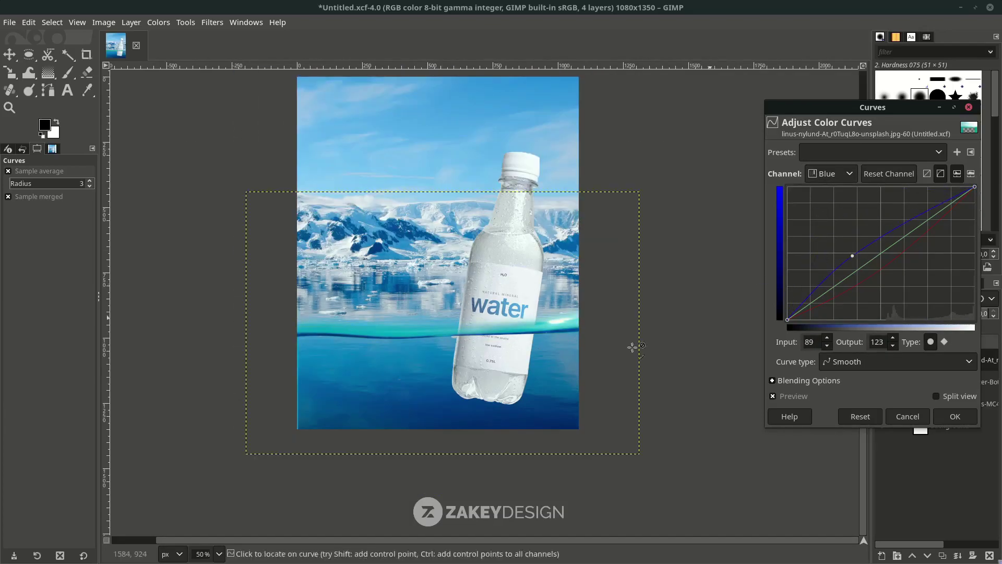
pyautogui.scroll(2, 491, 351)
pyautogui.click(951, 415)
pyautogui.scroll(1, 632, 447)
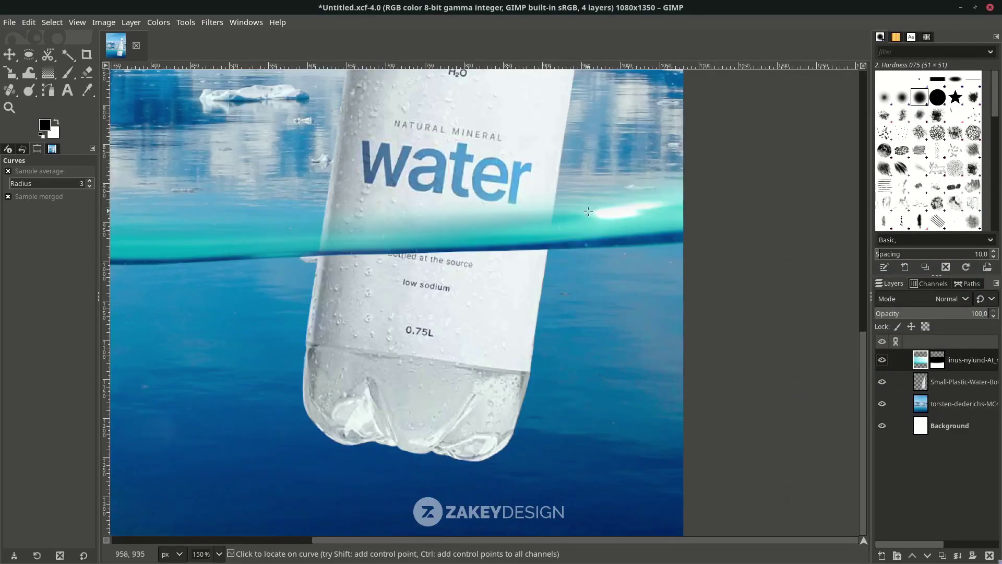
# Step: Paint black on the waterline layer's mask with a 74 px brush to hide the bright highlight near the canvas's right edge
pyautogui.click(939, 363)
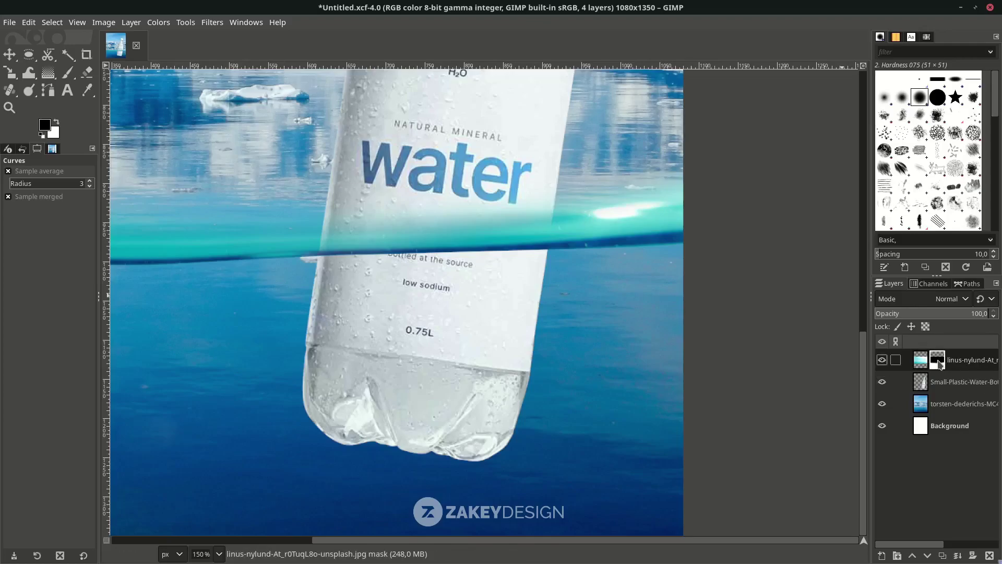
pyautogui.click(72, 72)
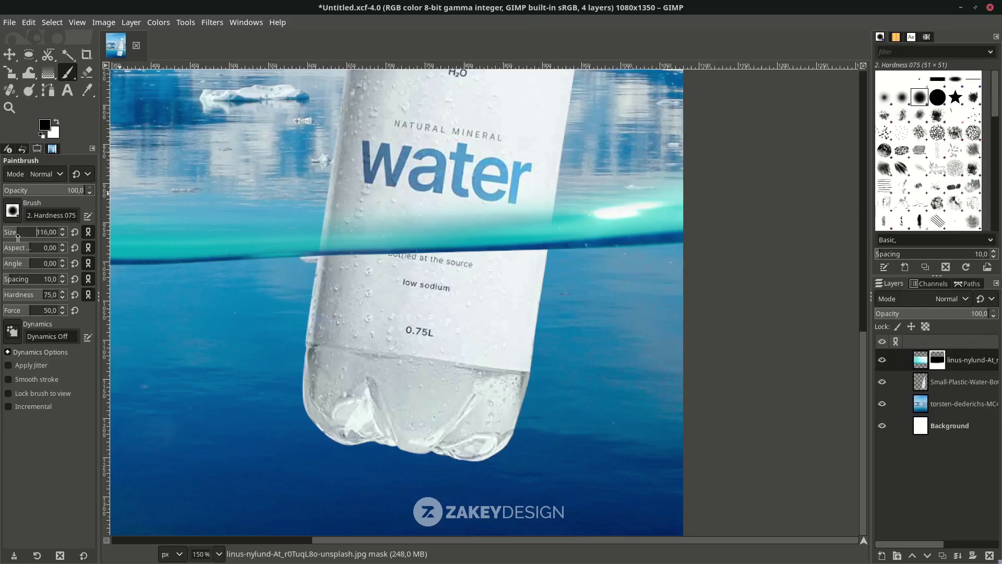
pyautogui.moveTo(16, 237); pyautogui.dragTo(14, 237)
pyautogui.moveTo(689, 201)
pyautogui.mouseDown()
pyautogui.moveTo(622, 203)
pyautogui.moveTo(459, 209)
pyautogui.mouseUp()
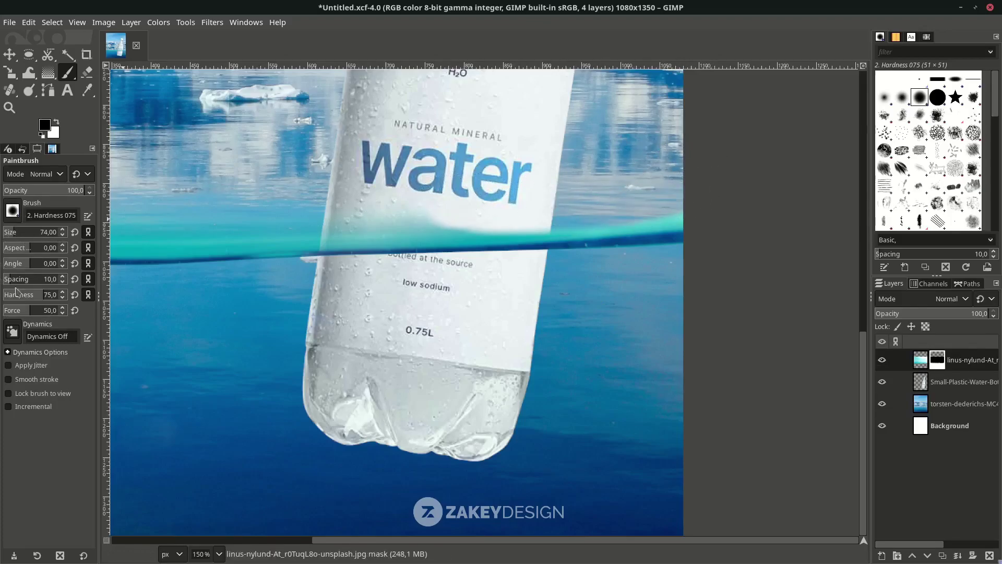
# Step: Set the brush hardness to 0, enlarge the brush to about 206 px, and softly mask out the teal glow along the waterline
pyautogui.moveTo(39, 295); pyautogui.dragTo(4, 288)
pyautogui.moveTo(17, 235); pyautogui.dragTo(24, 234)
pyautogui.moveTo(540, 164)
pyautogui.mouseDown()
pyautogui.moveTo(378, 168)
pyautogui.moveTo(491, 172)
pyautogui.mouseUp()
pyautogui.scroll(-1, 420, 308)
pyautogui.hscroll(-3, 314, 286)
pyautogui.moveTo(249, 227)
pyautogui.mouseDown()
pyautogui.moveTo(469, 239)
pyautogui.moveTo(731, 235)
pyautogui.mouseUp()
pyautogui.scroll(-2, 582, 326)
pyautogui.scroll(4, 579, 325)
pyautogui.scroll(-4, 404, 256)
pyautogui.scroll(4, 404, 256)
pyautogui.scroll(-4, 538, 398)
pyautogui.press('m')
pyautogui.moveTo(568, 388); pyautogui.dragTo(561, 387)
pyautogui.scroll(1, 551, 389)
pyautogui.scroll(-1, 539, 380)
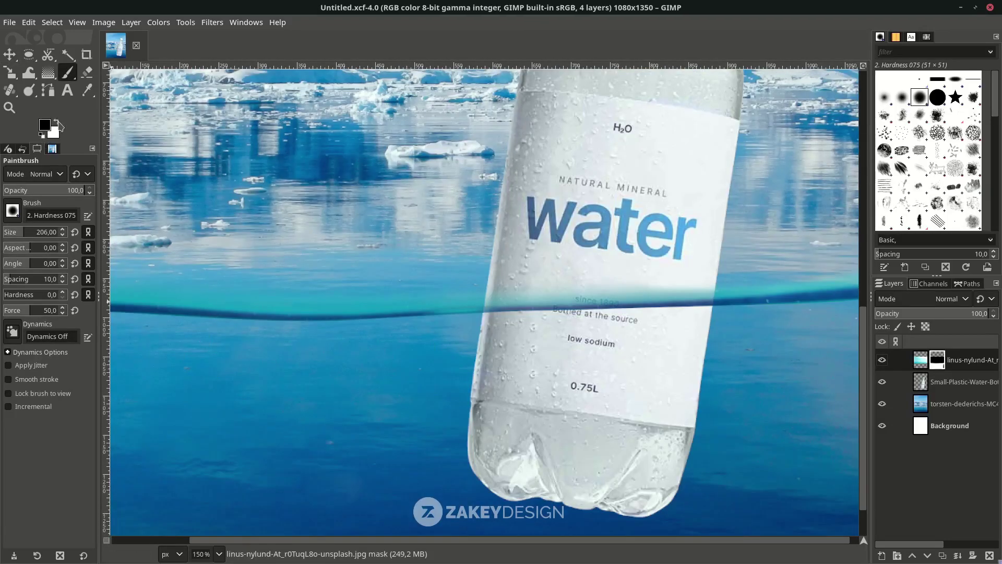
pyautogui.click(58, 124)
pyautogui.scroll(-1, 375, 313)
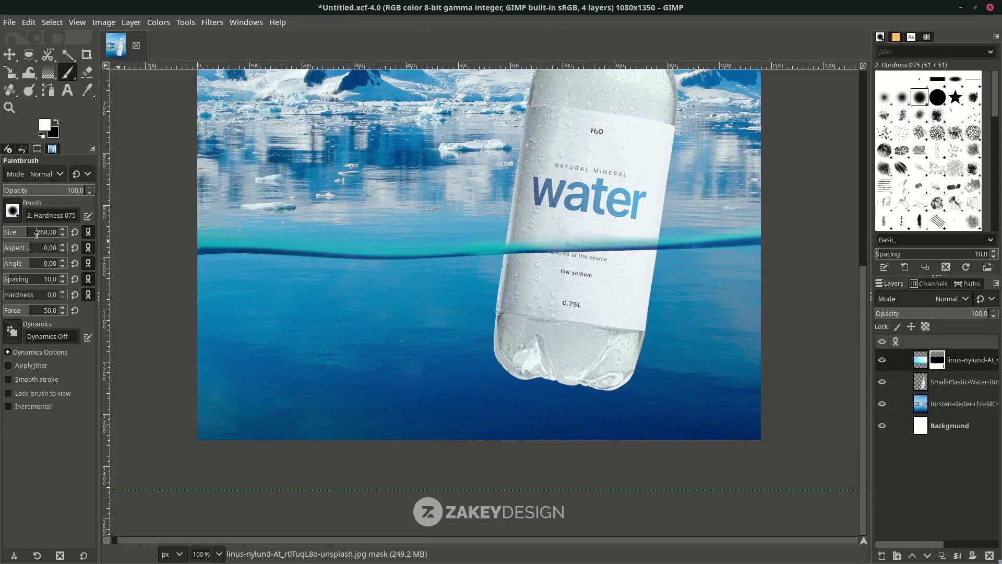
pyautogui.moveTo(523, 246); pyautogui.dragTo(626, 247)
pyautogui.hotkey('ctrl', 'z')
pyautogui.scroll(5, 772, 313)
pyautogui.scroll(-3, 706, 410)
pyautogui.keyDown('ctrl'); pyautogui.scroll(2, 728, 356); pyautogui.keyUp('ctrl')
pyautogui.moveTo(757, 356); pyautogui.dragTo(592, 368)
pyautogui.hotkey('ctrl', 'z')
pyautogui.scroll(-4, 396, 292)
pyautogui.keyDown('ctrl'); pyautogui.scroll(-3, 384, 239); pyautogui.keyUp('ctrl')
pyautogui.keyDown('shift'); pyautogui.scroll(2, 385, 240); pyautogui.keyUp('shift')
pyautogui.keyDown('ctrl'); pyautogui.scroll(1, 384, 237); pyautogui.keyUp('ctrl')
pyautogui.click(54, 132)
pyautogui.click(207, 213)
pyautogui.click(57, 121)
# Step: Undo the last mask strokes and thin the teal band above the waterline with a soft 40 px black brush
pyautogui.keyDown('ctrl'); pyautogui.scroll(1, 251, 180); pyautogui.keyUp('ctrl')
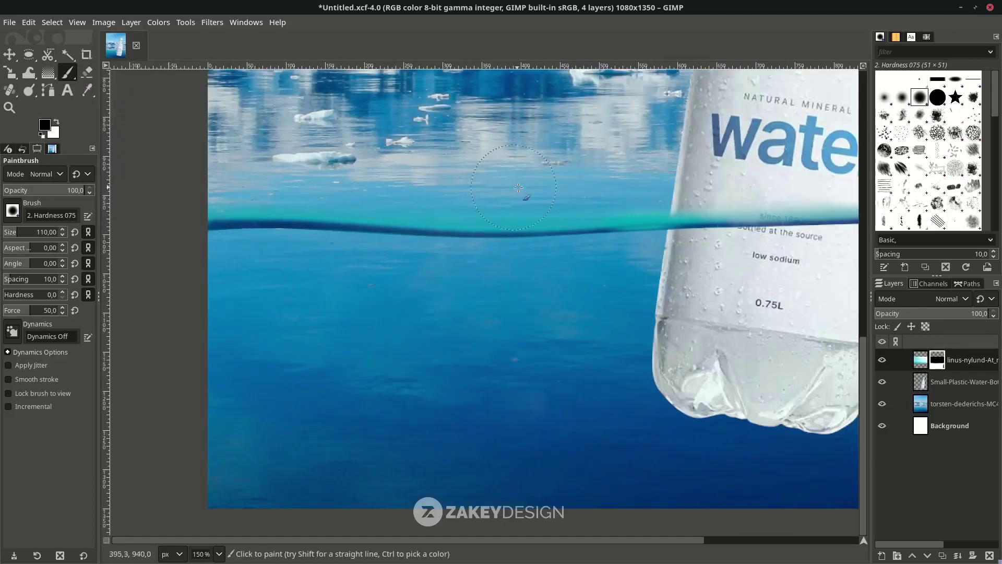
pyautogui.moveTo(308, 190); pyautogui.dragTo(225, 191)
pyautogui.hotkey('ctrl', 'z')
pyautogui.hotkey('ctrl', 'z')
pyautogui.click(11, 230)
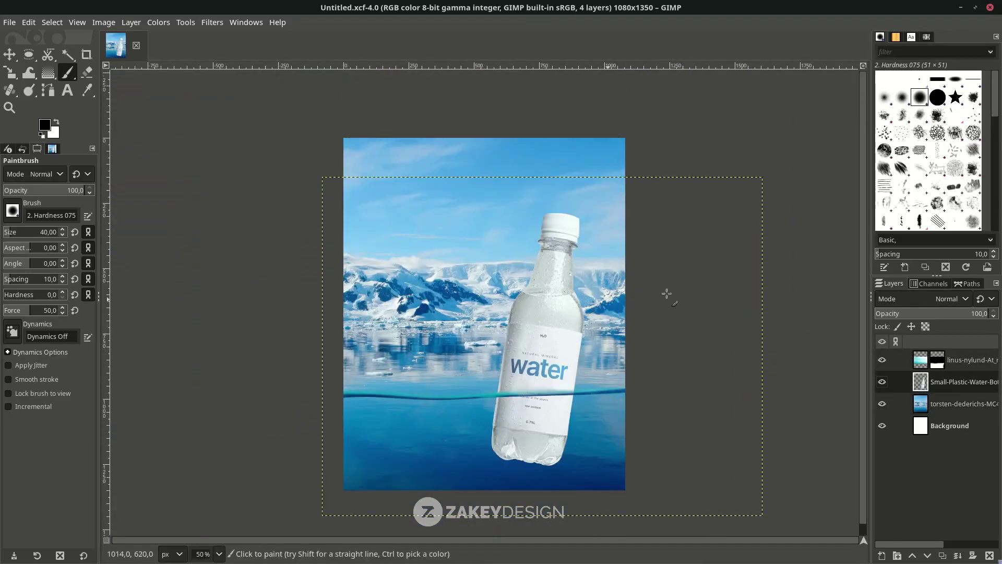
# Step: Open Curves for the bottle layer and lower its red channel to about input 120, output 89
pyautogui.click(158, 22)
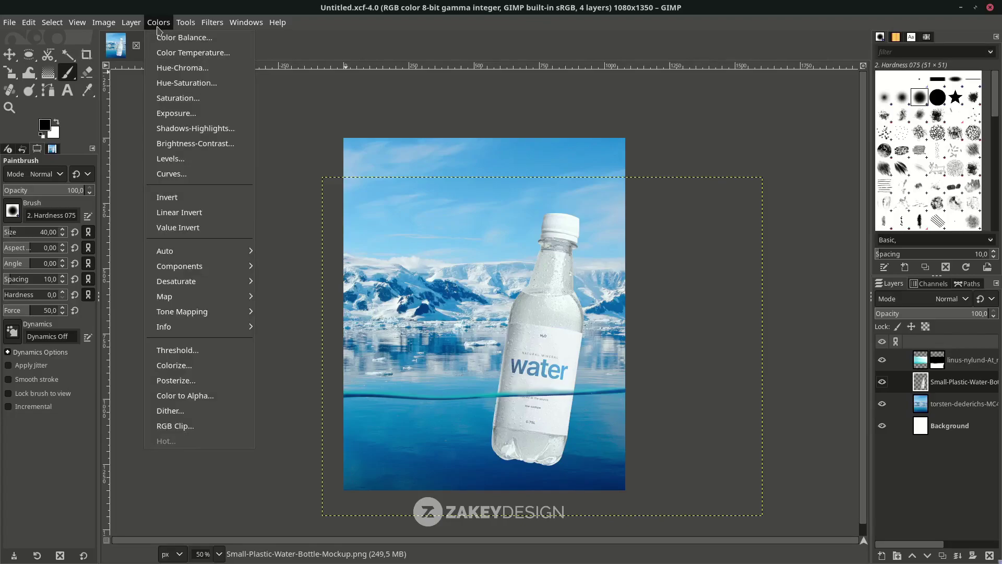
pyautogui.click(214, 173)
pyautogui.click(830, 173)
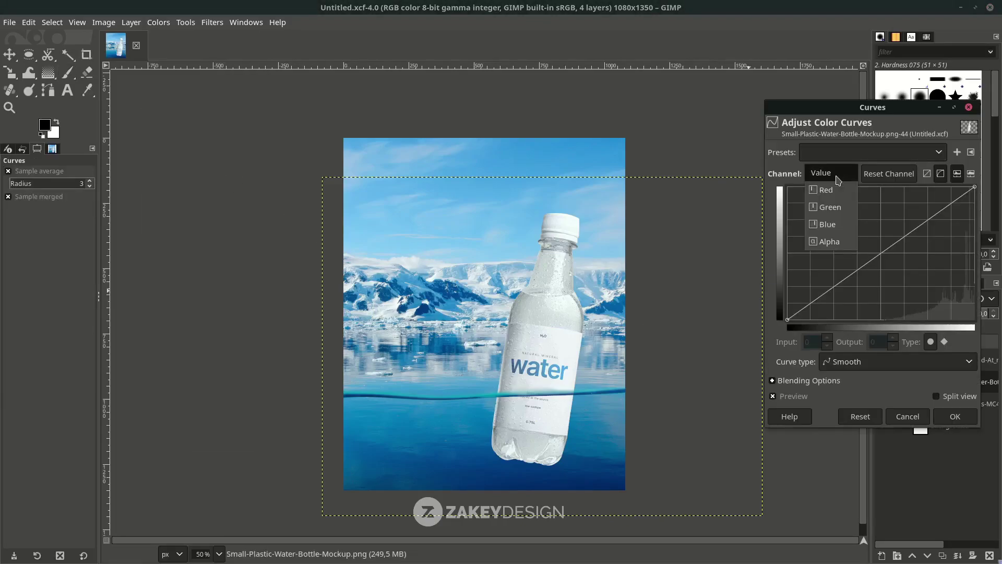
pyautogui.click(829, 189)
pyautogui.moveTo(858, 271)
pyautogui.mouseDown()
pyautogui.moveTo(855, 257)
pyautogui.moveTo(875, 269)
pyautogui.mouseUp()
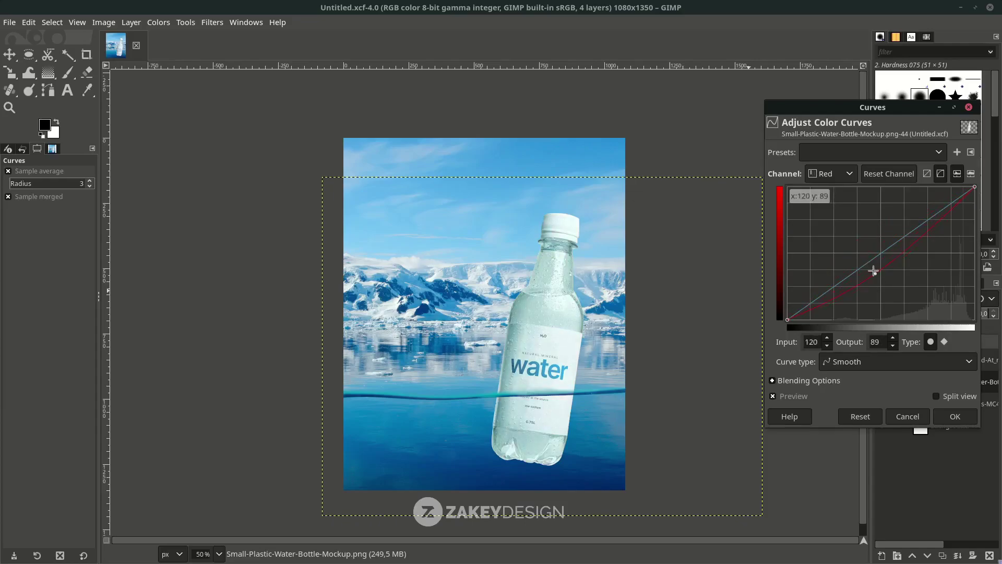
# Step: Raise the bottle's blue channel curve to about input 88, output 136, and apply the colour adjustment
pyautogui.click(829, 173)
pyautogui.click(827, 205)
pyautogui.moveTo(879, 277); pyautogui.dragTo(868, 264)
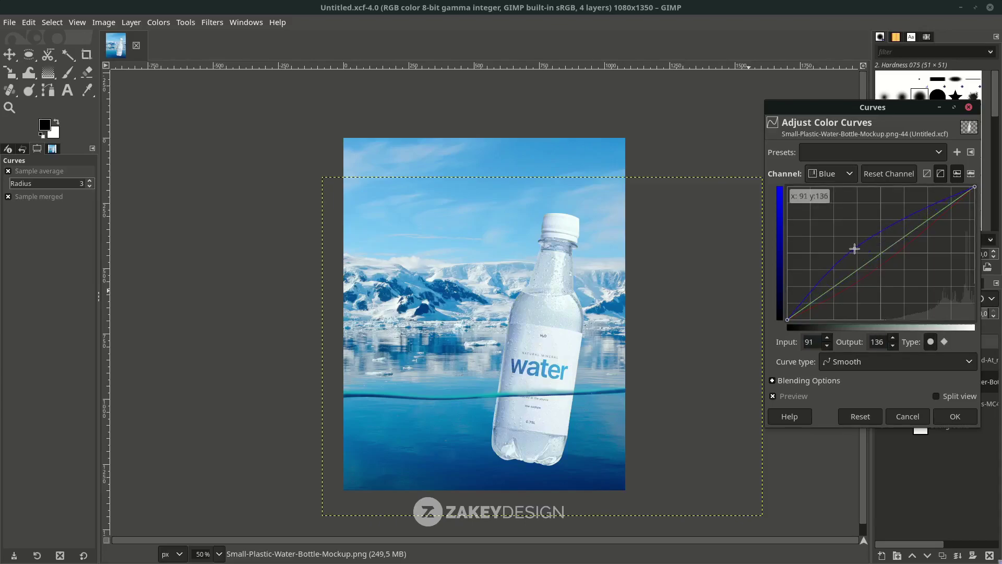
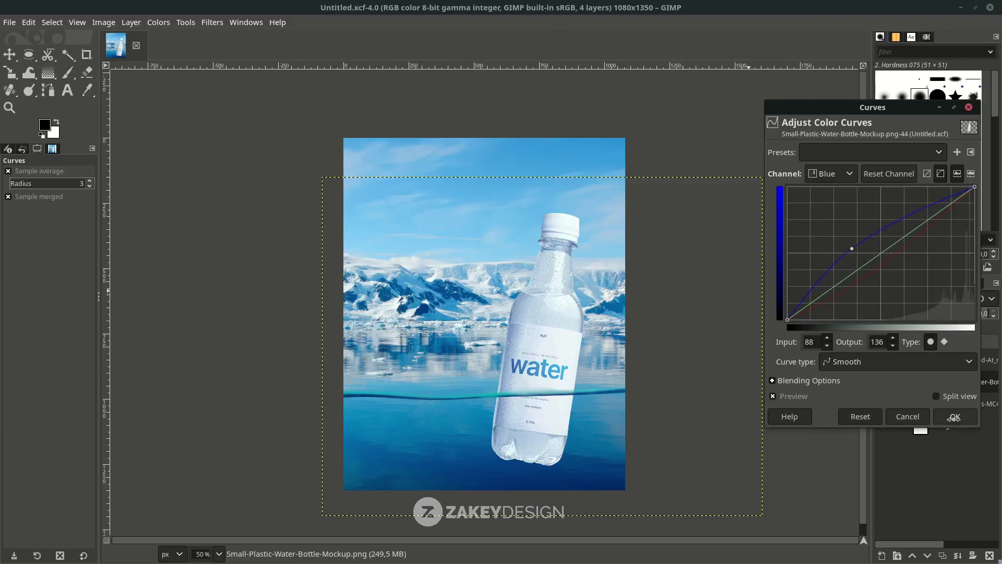
pyautogui.click(946, 415)
pyautogui.scroll(-1, 486, 292)
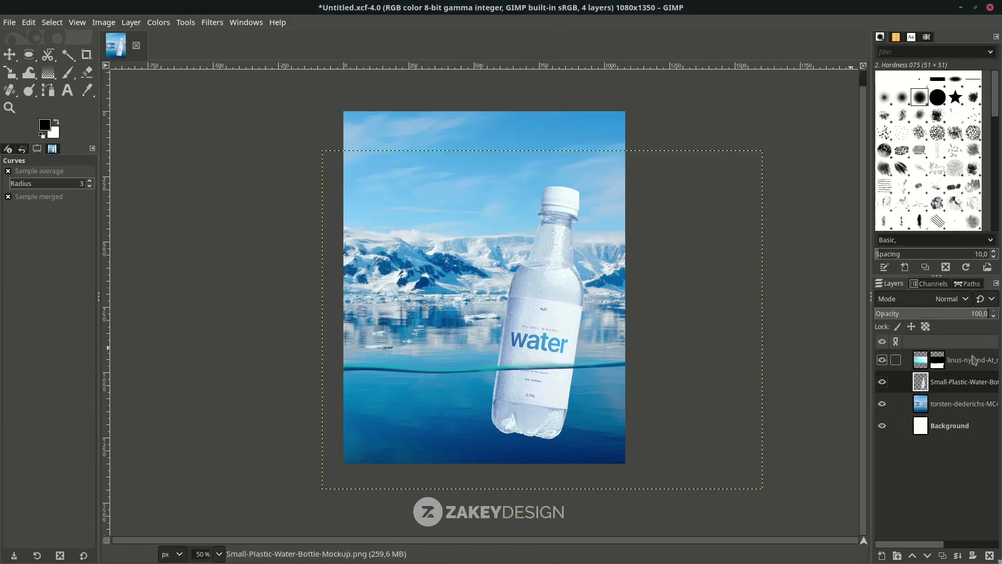
# Step: Import the underwater bubbles photo as a new layer above the waterline layer, keeping its embedded colour profile
pyautogui.click(979, 403)
pyautogui.click(977, 367)
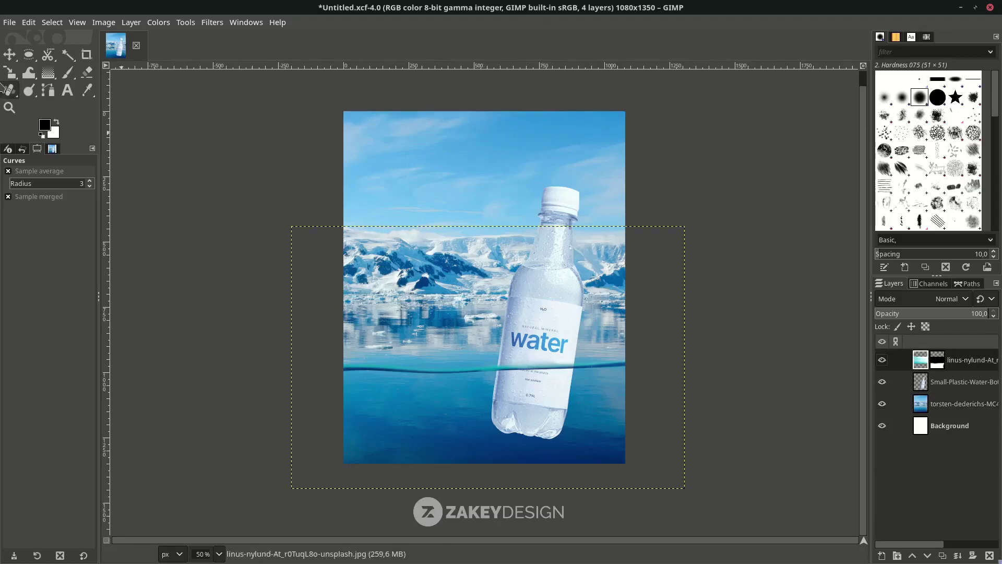
pyautogui.click(7, 20)
pyautogui.click(28, 85)
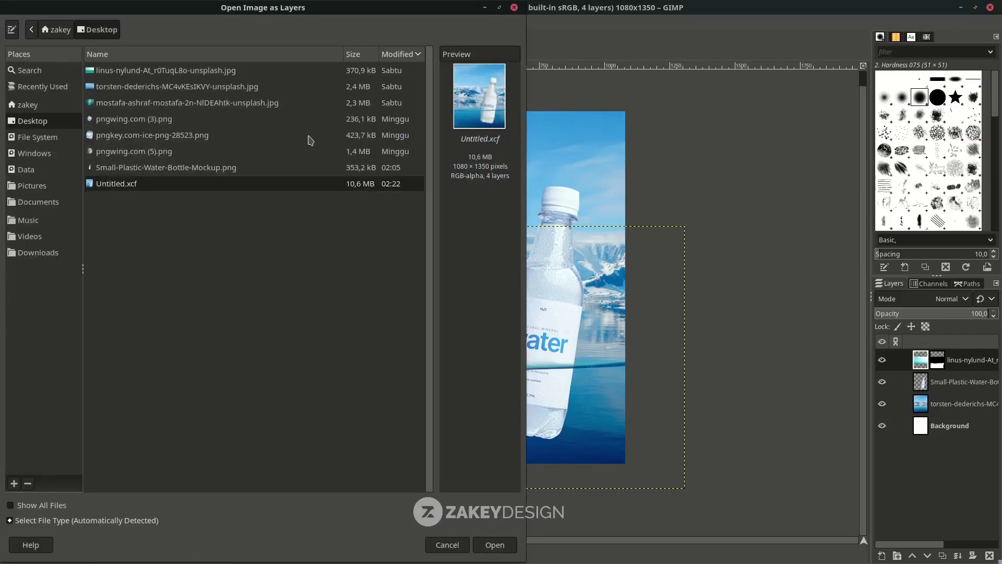
pyautogui.click(216, 88)
pyautogui.click(219, 72)
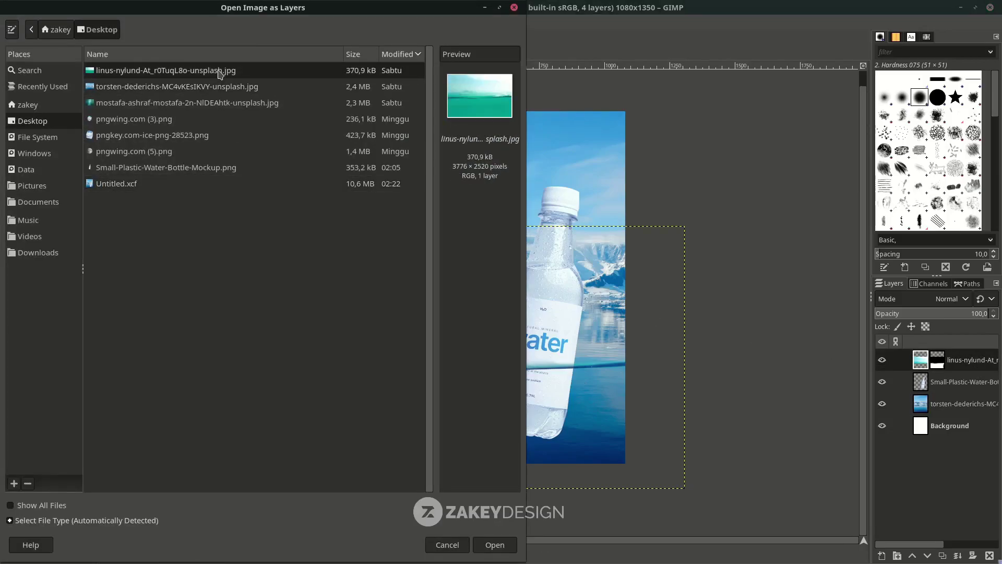
pyautogui.doubleClick(218, 108)
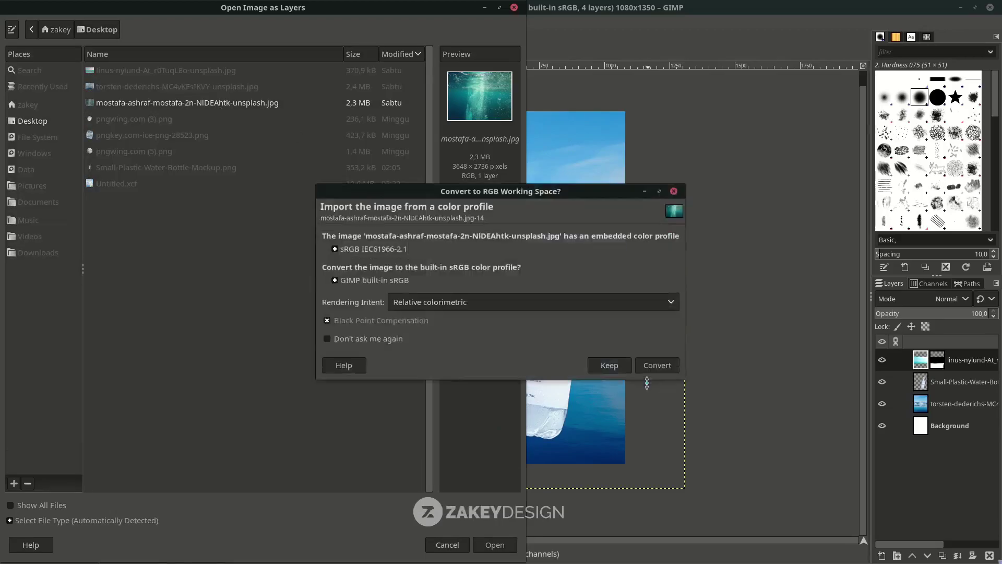
pyautogui.click(609, 365)
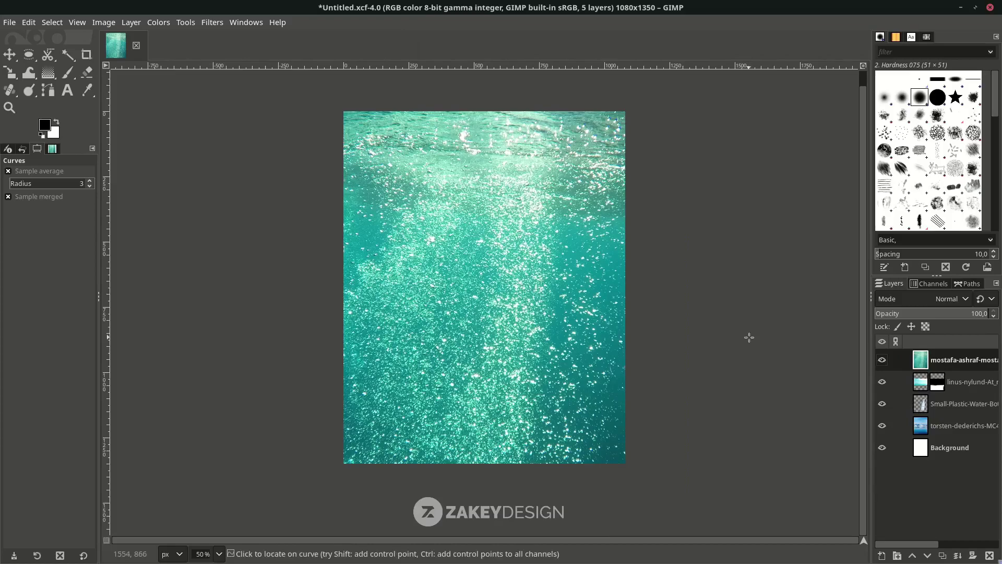
# Step: Scale the bubbles layer proportionally to about 1283 × 962 px and place it over the lower part of the canvas
pyautogui.hotkey('shift', 's')
pyautogui.click(771, 331)
pyautogui.moveTo(772, 330); pyautogui.dragTo(369, 176)
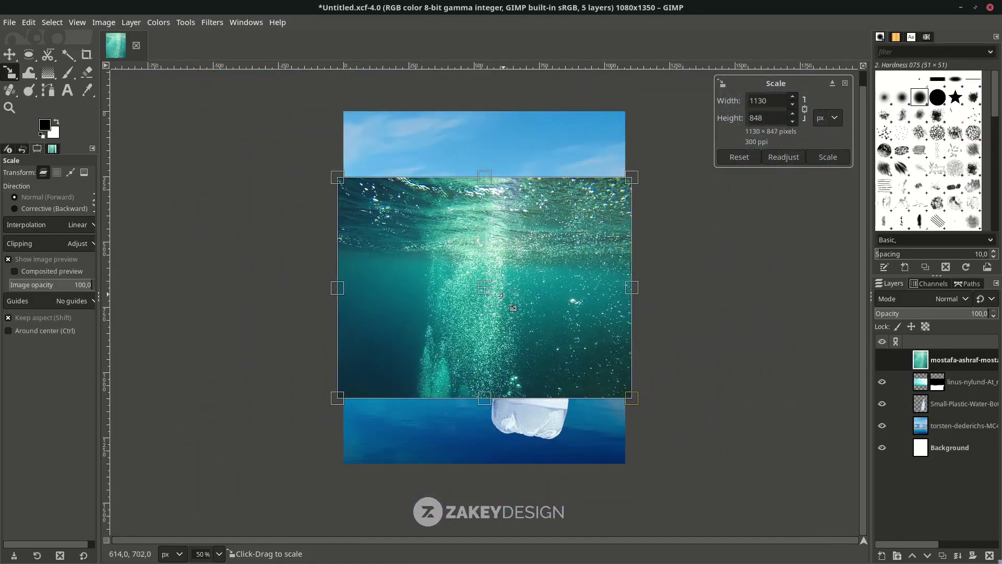
pyautogui.moveTo(495, 297); pyautogui.dragTo(490, 363)
pyautogui.moveTo(610, 450); pyautogui.dragTo(632, 443)
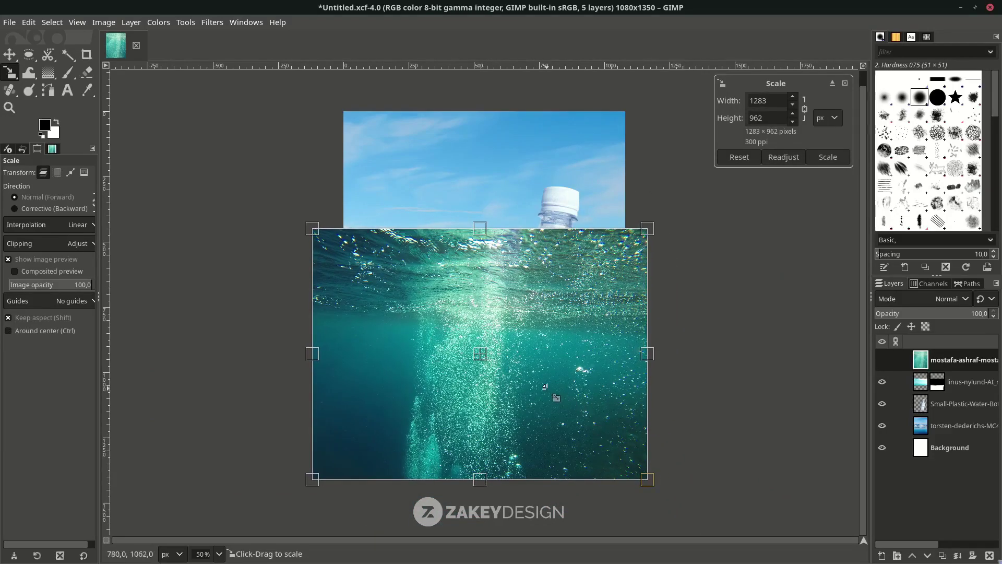
pyautogui.moveTo(494, 361); pyautogui.dragTo(499, 372)
pyautogui.press('Return')
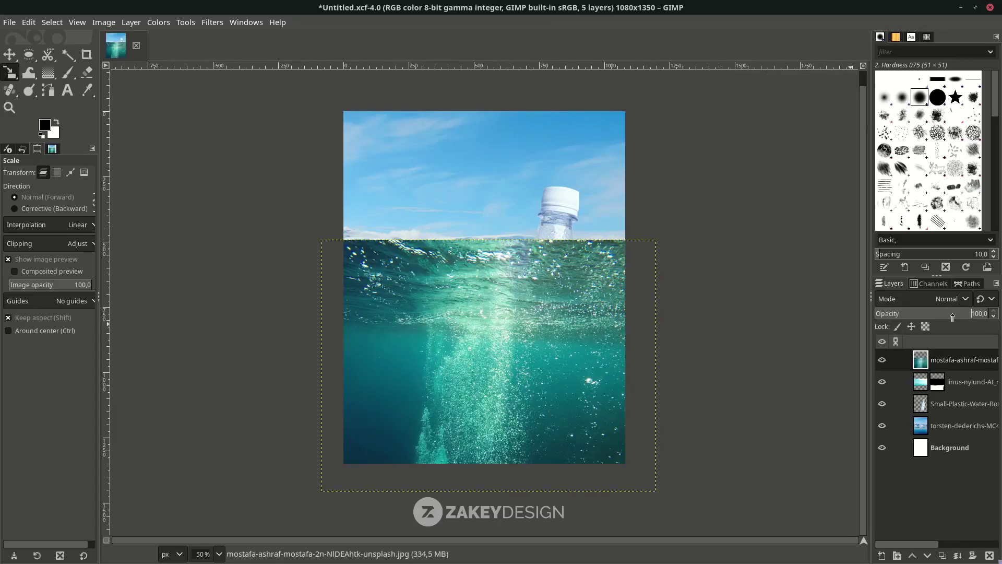
# Step: Lower the bubbles layer's opacity to about 45.4 and rotate it about 9.39° clockwise
pyautogui.moveTo(965, 317); pyautogui.dragTo(925, 315)
pyautogui.press('m')
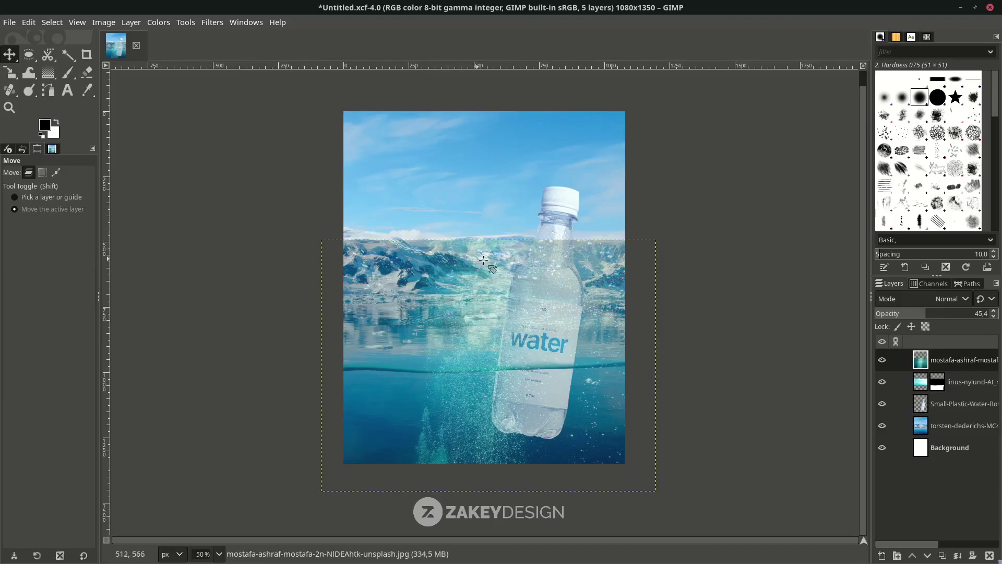
pyautogui.hotkey('shift', 'r')
pyautogui.click(629, 267)
pyautogui.moveTo(644, 255); pyautogui.dragTo(676, 275)
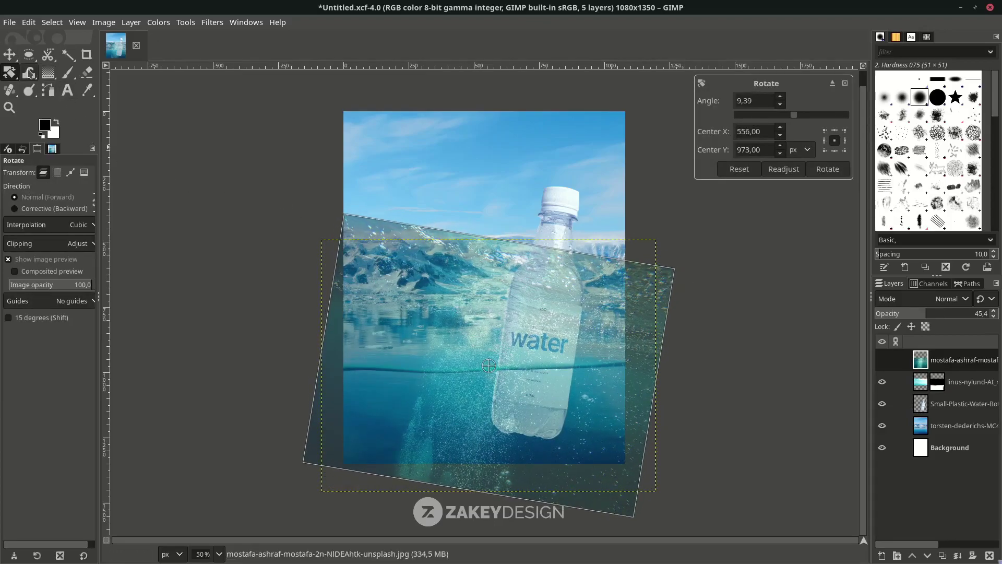
# Step: Rotate the bubbles layer slightly back and shift it so the bubble column lies over the bottle's lower half
pyautogui.click(9, 54)
pyautogui.moveTo(468, 435); pyautogui.dragTo(512, 475)
pyautogui.hotkey('shift', 'r')
pyautogui.moveTo(715, 349); pyautogui.dragTo(715, 340)
pyautogui.click(10, 55)
pyautogui.moveTo(471, 474); pyautogui.dragTo(474, 449)
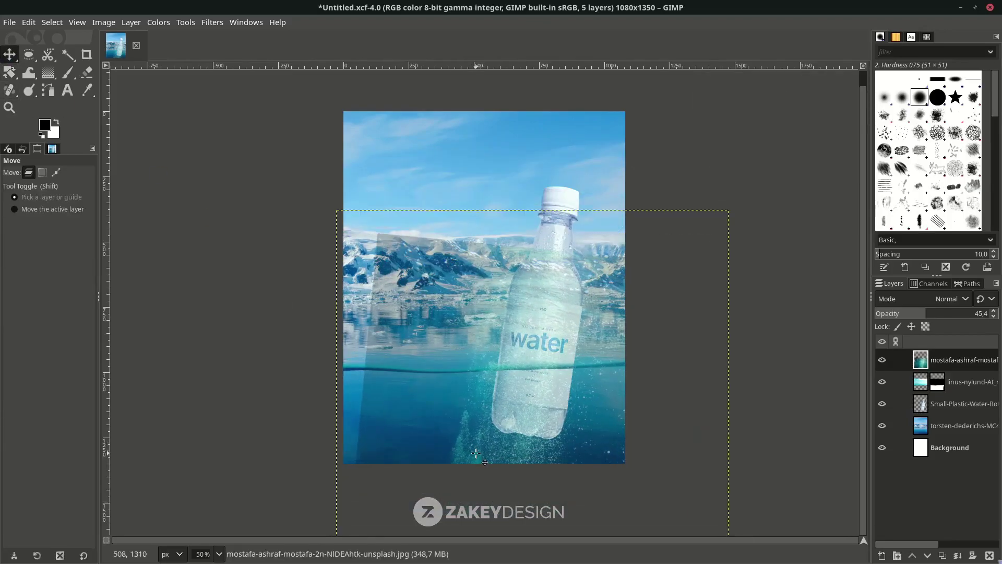
# Step: Scale the bubbles layer down to about 1110 × 928 px and centre its bubble column on the bottle's base
pyautogui.hotkey('shift', 's')
pyautogui.click(580, 402)
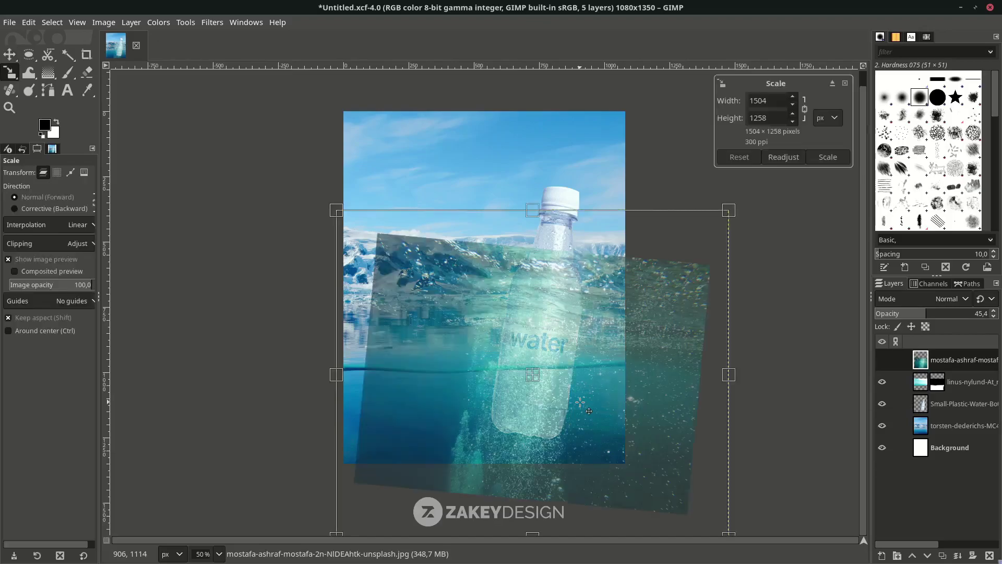
pyautogui.moveTo(620, 440); pyautogui.dragTo(554, 322)
pyautogui.moveTo(536, 371); pyautogui.dragTo(543, 394)
pyautogui.press('Return')
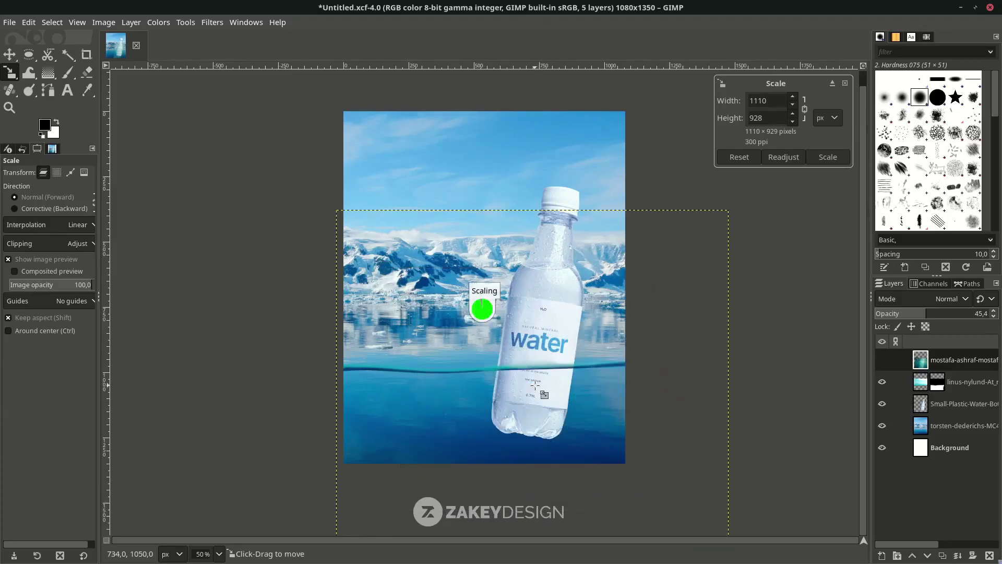
# Step: Restore the bubbles layer's opacity to 100 and add a white (full opacity) layer mask to it
pyautogui.moveTo(926, 313); pyautogui.dragTo(991, 313)
pyautogui.rightClick(949, 364)
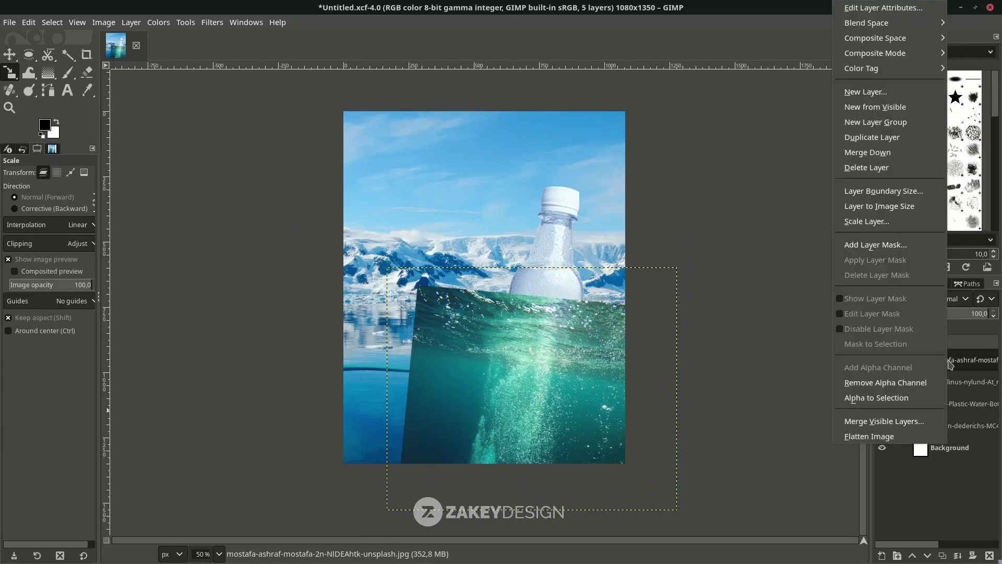
pyautogui.click(902, 245)
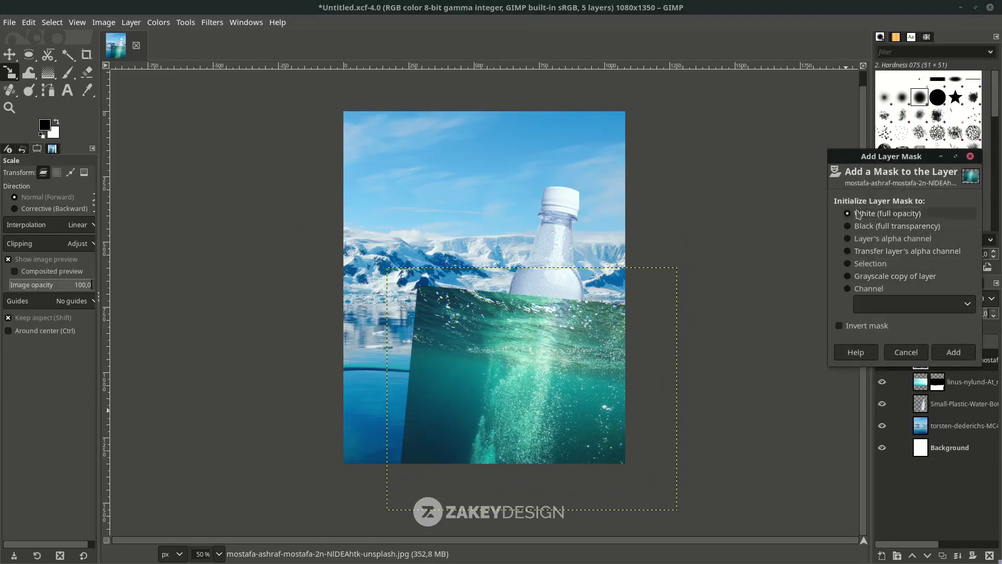
pyautogui.click(953, 352)
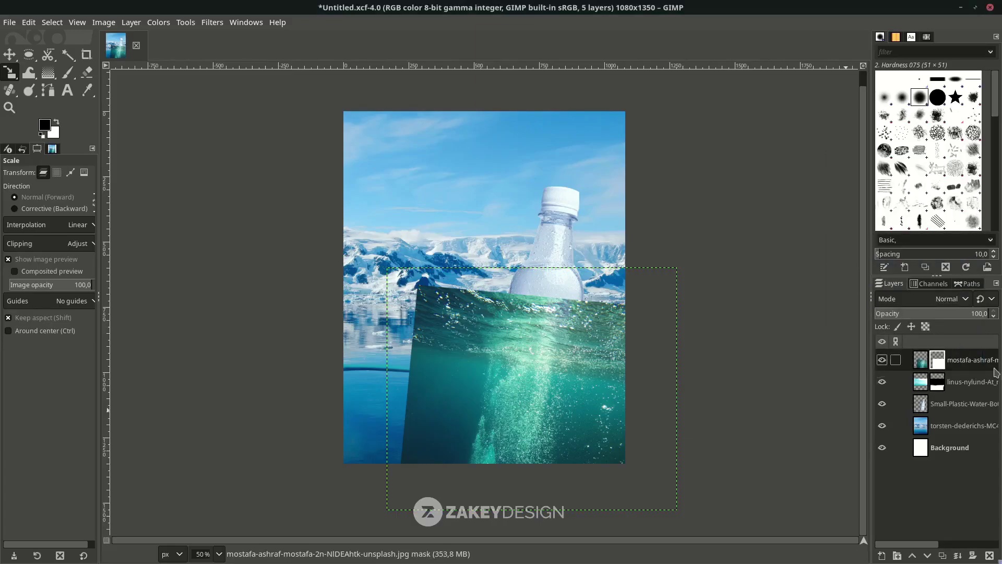
# Step: Paint the mask with a soft black brush of 379 px, hiding everything except the bubble column around the bottle's base
pyautogui.click(66, 74)
pyautogui.press('1')
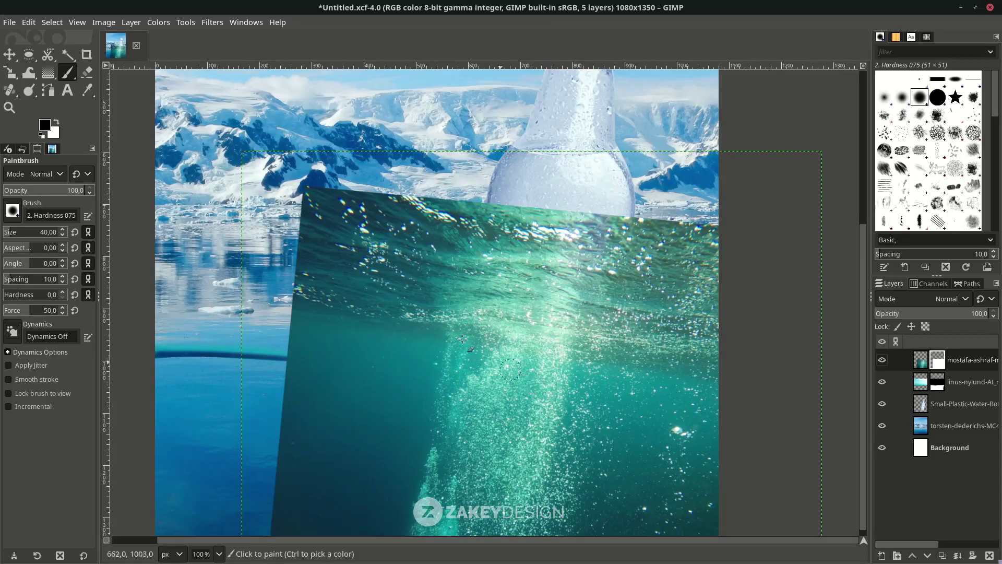
pyautogui.scroll(-1, 247, 284)
pyautogui.moveTo(282, 235)
pyautogui.mouseDown()
pyautogui.moveTo(438, 256)
pyautogui.moveTo(619, 299)
pyautogui.moveTo(272, 308)
pyautogui.moveTo(245, 376)
pyautogui.mouseUp()
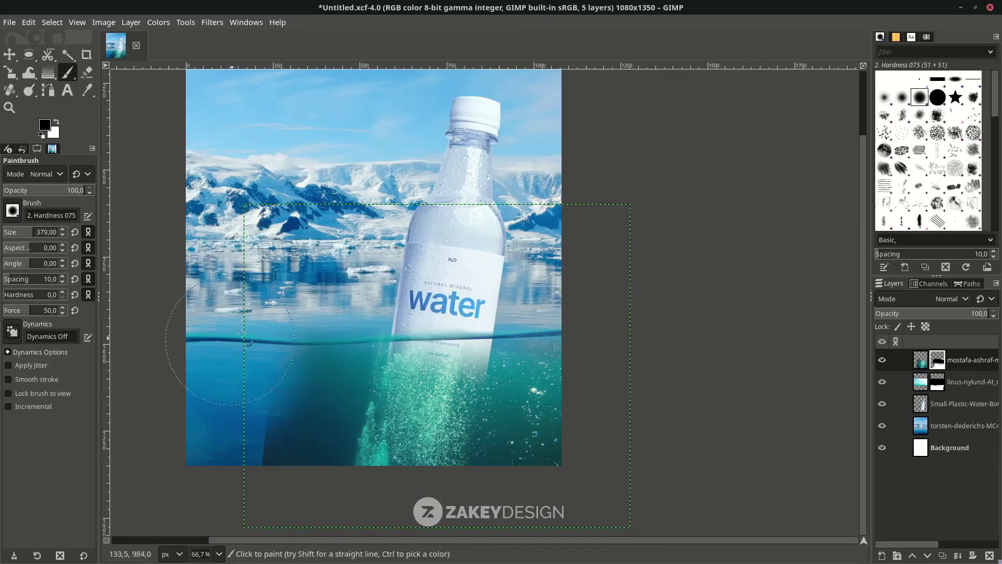
pyautogui.moveTo(228, 456)
pyautogui.mouseDown()
pyautogui.moveTo(297, 309)
pyautogui.moveTo(264, 489)
pyautogui.moveTo(302, 315)
pyautogui.moveTo(271, 472)
pyautogui.moveTo(310, 420)
pyautogui.moveTo(343, 316)
pyautogui.moveTo(556, 456)
pyautogui.moveTo(534, 407)
pyautogui.moveTo(355, 327)
pyautogui.moveTo(514, 412)
pyautogui.mouseUp()
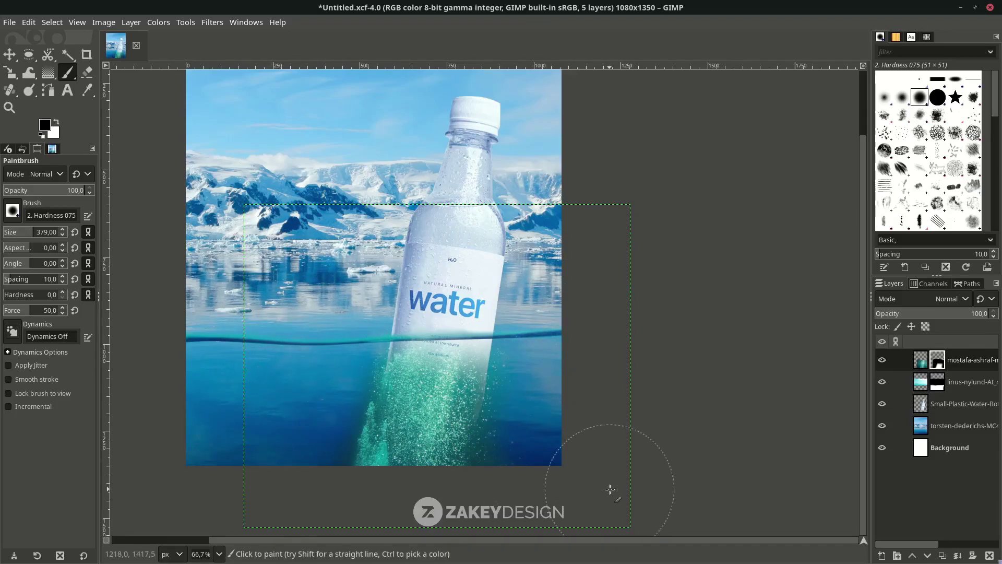
# Step: Place the bubbles layer beneath the bottle layer and nudge it slightly up and to the right
pyautogui.hscroll(-2, 411, 463)
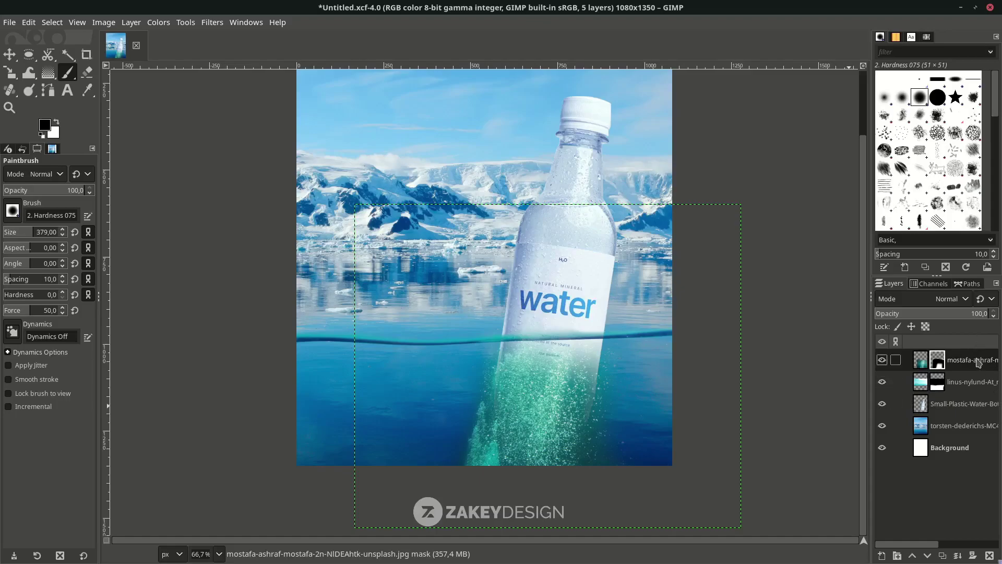
pyautogui.moveTo(978, 364); pyautogui.dragTo(967, 415)
pyautogui.press('m')
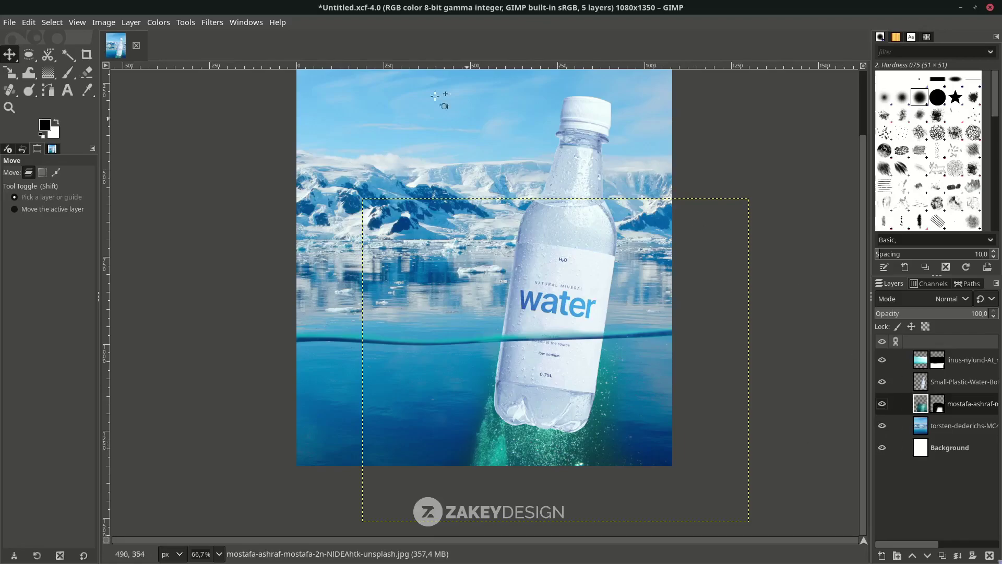
# Step: Raise the bubbles layer's blue channel curve to about input 93, output 139, and apply the Curves adjustment
pyautogui.click(159, 22)
pyautogui.click(172, 178)
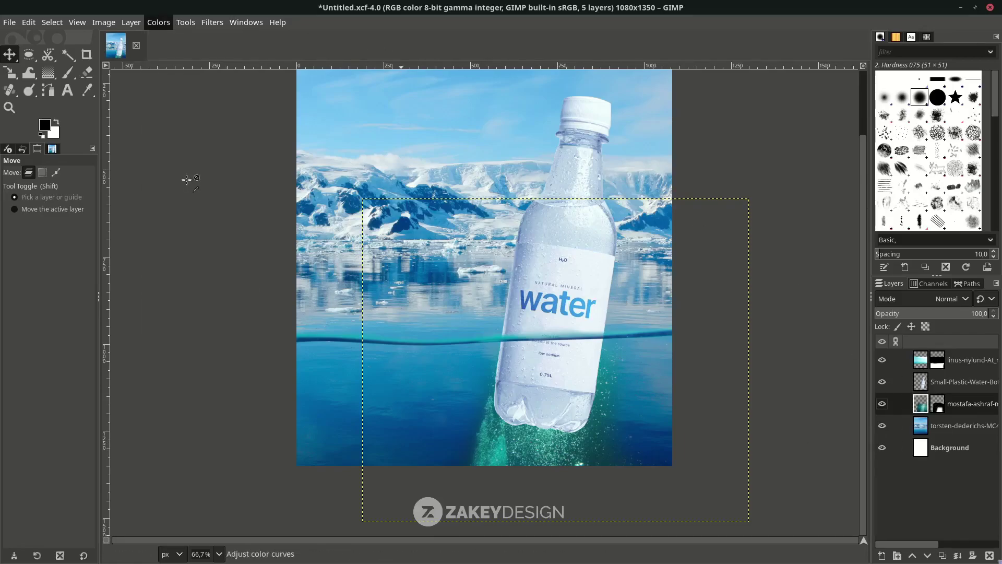
pyautogui.click(830, 173)
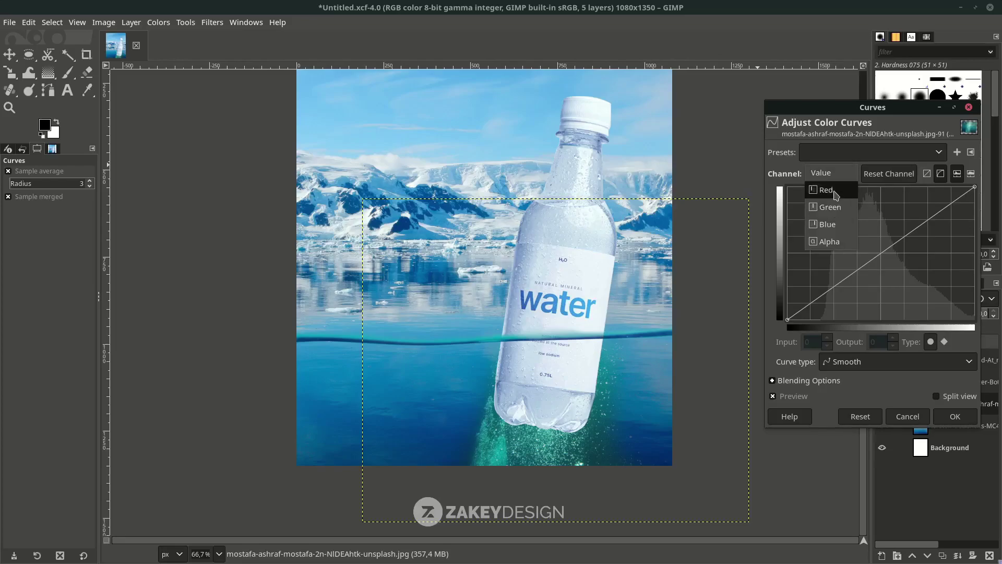
pyautogui.click(830, 190)
pyautogui.moveTo(868, 266)
pyautogui.mouseDown()
pyautogui.moveTo(888, 287)
pyautogui.moveTo(870, 256)
pyautogui.mouseUp()
pyautogui.click(830, 173)
pyautogui.click(831, 206)
pyautogui.moveTo(868, 265)
pyautogui.mouseDown()
pyautogui.moveTo(856, 244)
pyautogui.moveTo(928, 299)
pyautogui.moveTo(849, 215)
pyautogui.moveTo(890, 276)
pyautogui.moveTo(860, 247)
pyautogui.mouseUp()
pyautogui.click(831, 175)
pyautogui.click(831, 140)
pyautogui.click(829, 173)
pyautogui.click(830, 208)
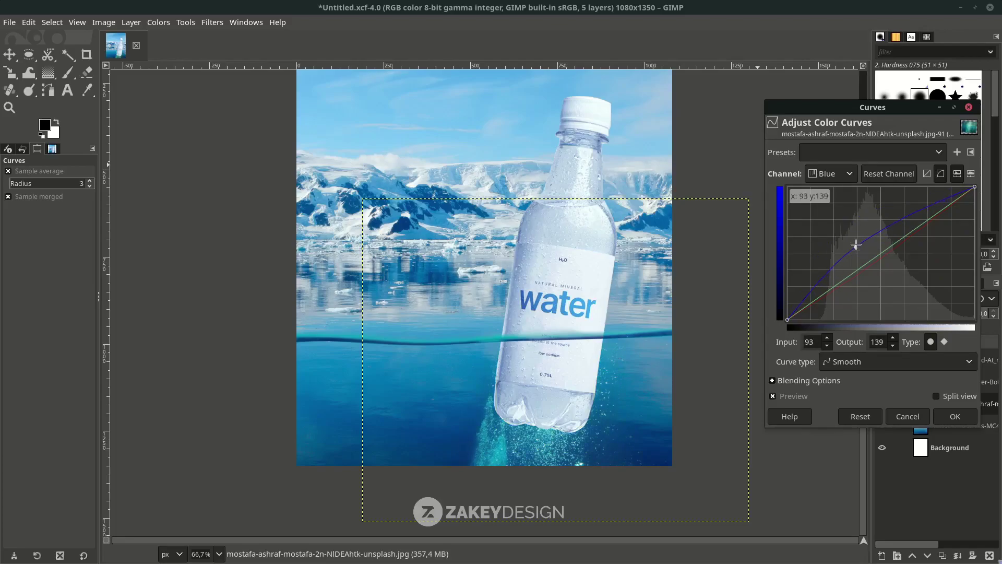
pyautogui.click(955, 416)
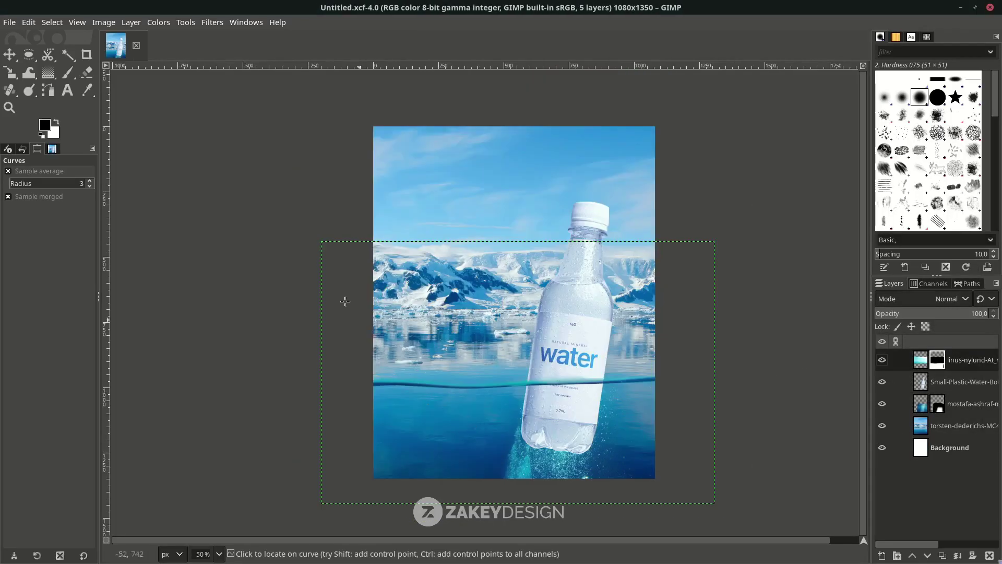
# Step: Import the ice cube image pngwing.com (3).png as a new layer at the top of the stack
pyautogui.click(10, 23)
pyautogui.click(36, 80)
pyautogui.doubleClick(156, 129)
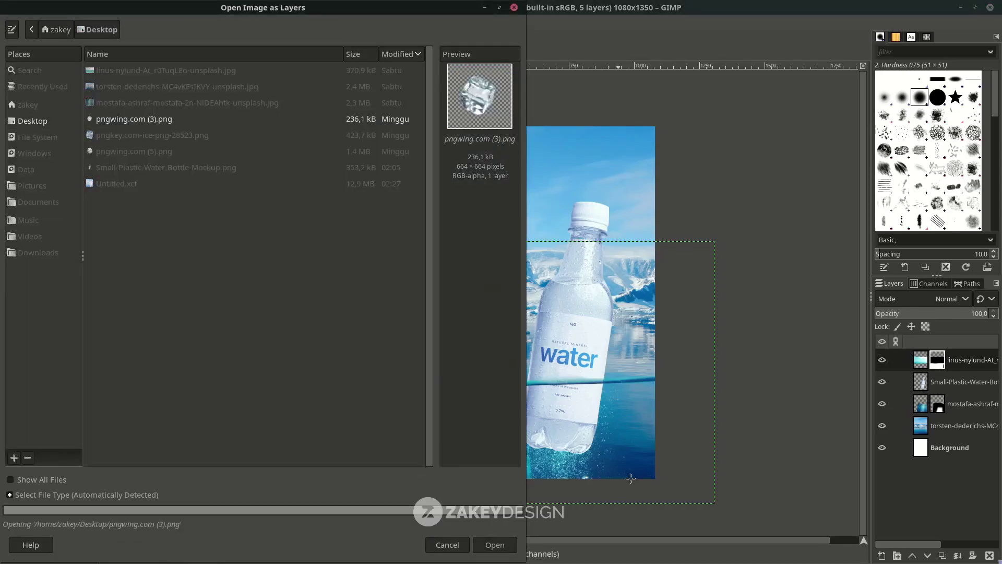
pyautogui.click(549, 363)
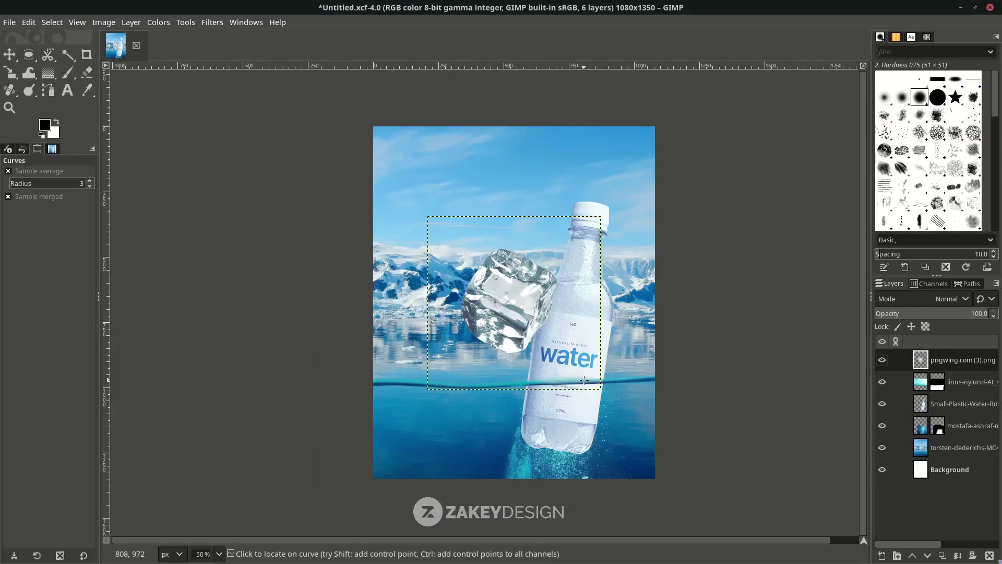
# Step: Scale the first ice cube down to a small size and place it underwater, left of the bottle's base
pyautogui.hotkey('shift', 's')
pyautogui.click(584, 380)
pyautogui.moveTo(596, 386); pyautogui.dragTo(565, 355)
pyautogui.moveTo(529, 313); pyautogui.dragTo(512, 426)
pyautogui.moveTo(555, 460); pyautogui.dragTo(532, 445)
pyautogui.scroll(3, 533, 458)
pyautogui.moveTo(429, 358); pyautogui.dragTo(399, 361)
pyautogui.scroll(-2, 428, 430)
pyautogui.moveTo(416, 399)
pyautogui.mouseDown()
pyautogui.moveTo(417, 412)
pyautogui.moveTo(423, 405)
pyautogui.mouseUp()
pyautogui.press('Return')
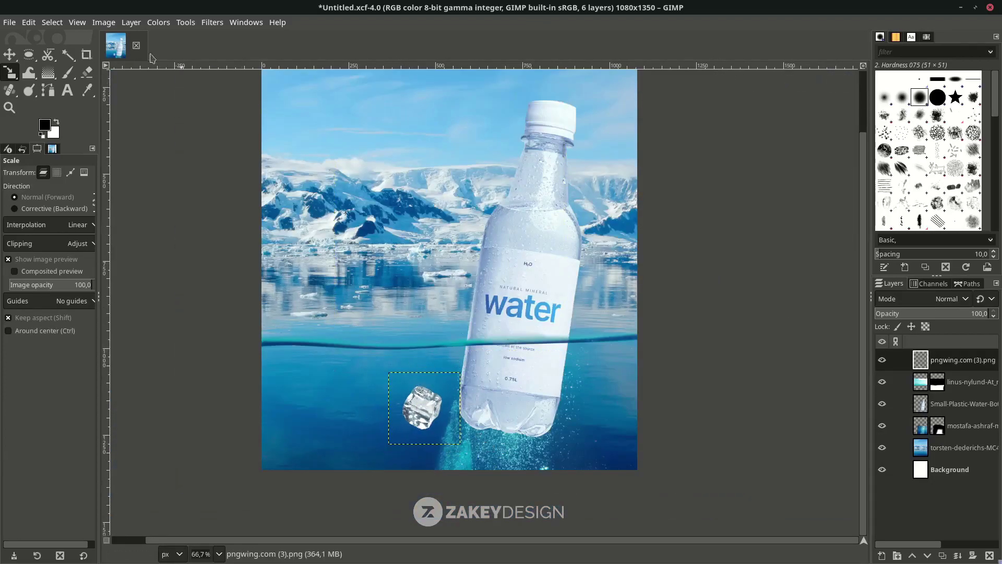
# Step: Import the second ice cube image, pngkey.com-ice-png-28523.png, as a new layer
pyautogui.click(9, 24)
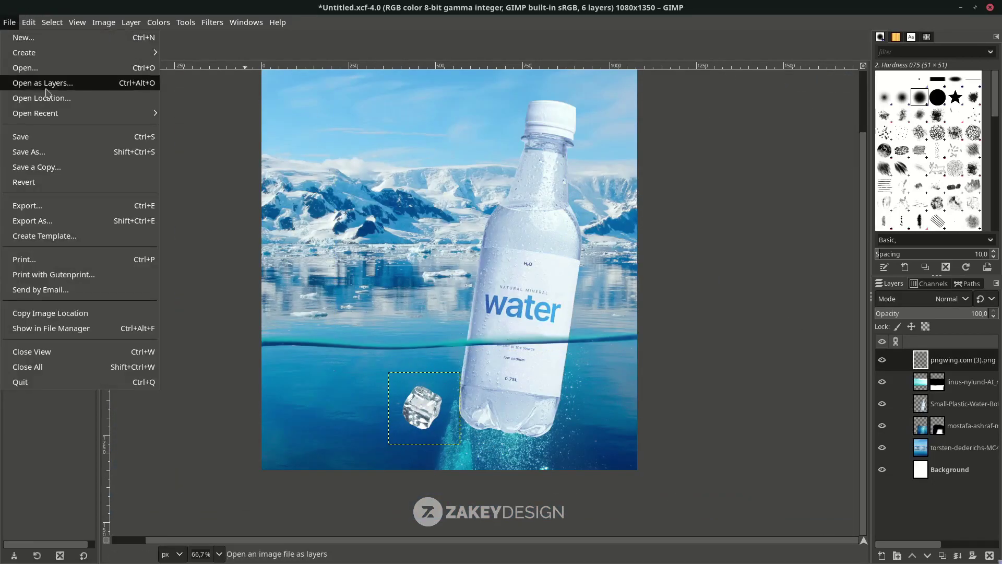
pyautogui.click(47, 82)
pyautogui.click(159, 152)
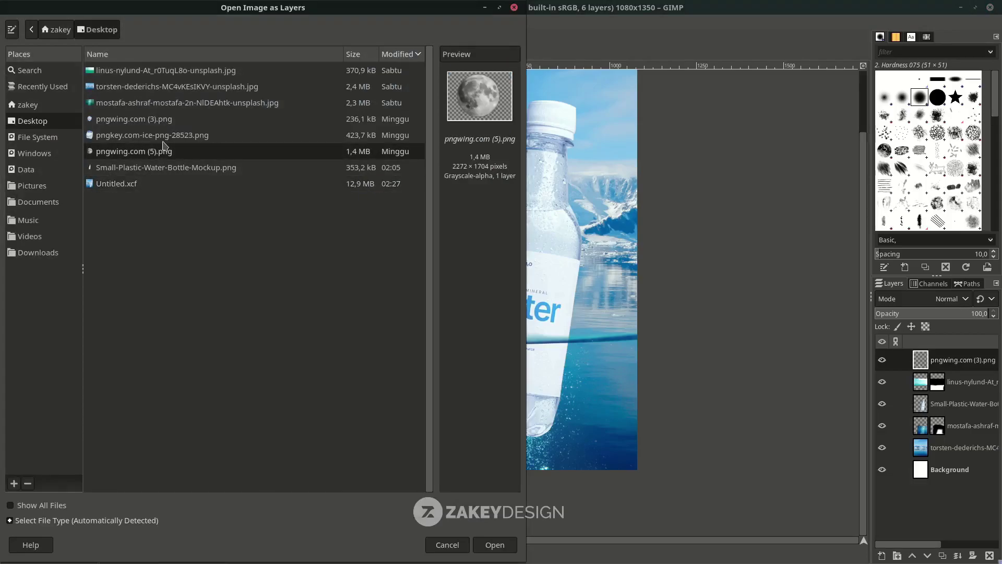
pyautogui.click(166, 136)
pyautogui.doubleClick(169, 137)
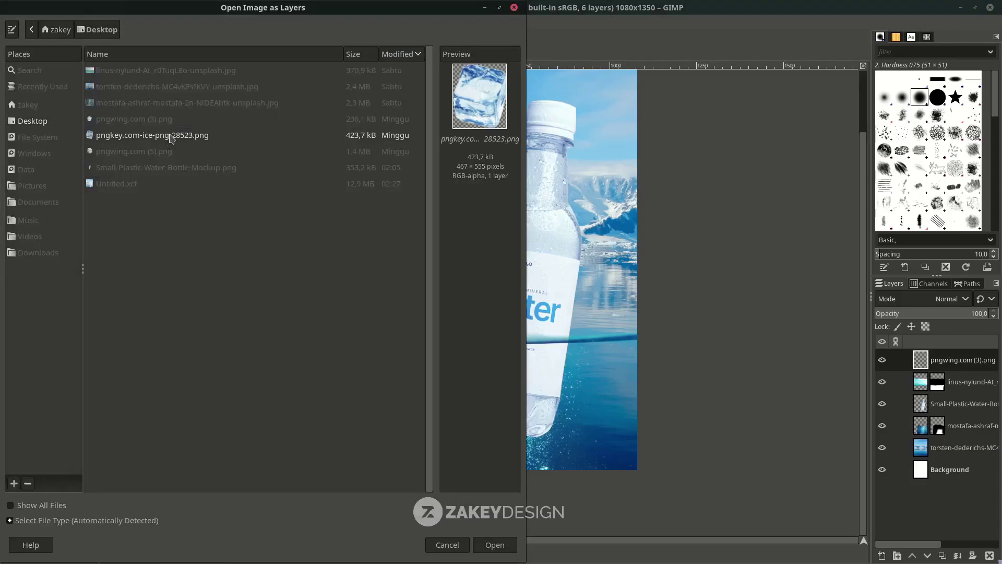
# Step: Scale the blue ice cube down proportionally and place it just below the waterline, right of the bottle
pyautogui.click(576, 333)
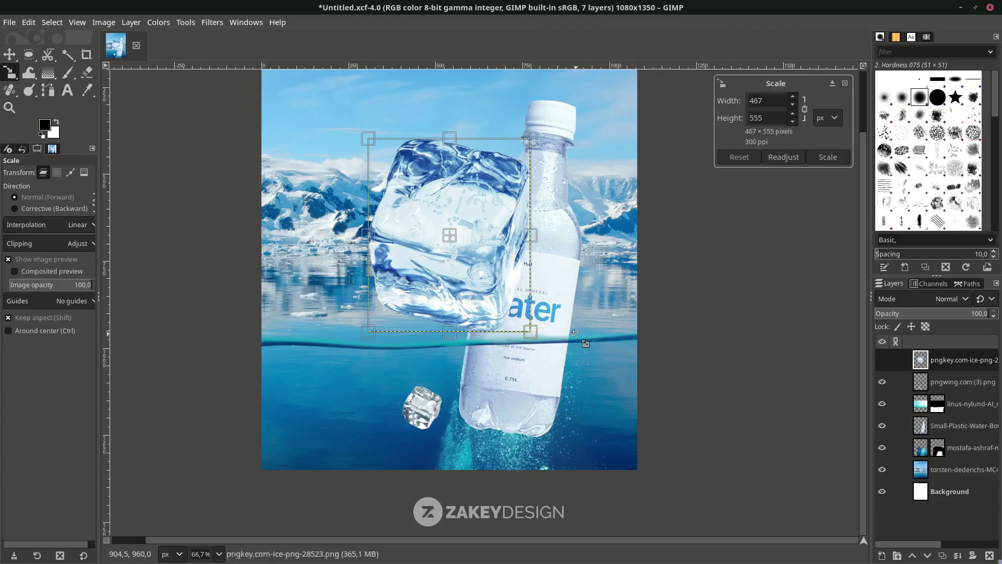
pyautogui.moveTo(530, 330); pyautogui.dragTo(488, 282)
pyautogui.moveTo(449, 235); pyautogui.dragTo(584, 355)
pyautogui.moveTo(623, 401); pyautogui.dragTo(600, 375)
pyautogui.moveTo(583, 355); pyautogui.dragTo(593, 355)
pyautogui.press('Return')
# Step: Reposition the two ice cubes underwater on either side of the bottle's base
pyautogui.scroll(1, 231, 312)
pyautogui.press('m')
pyautogui.scroll(2, 595, 469)
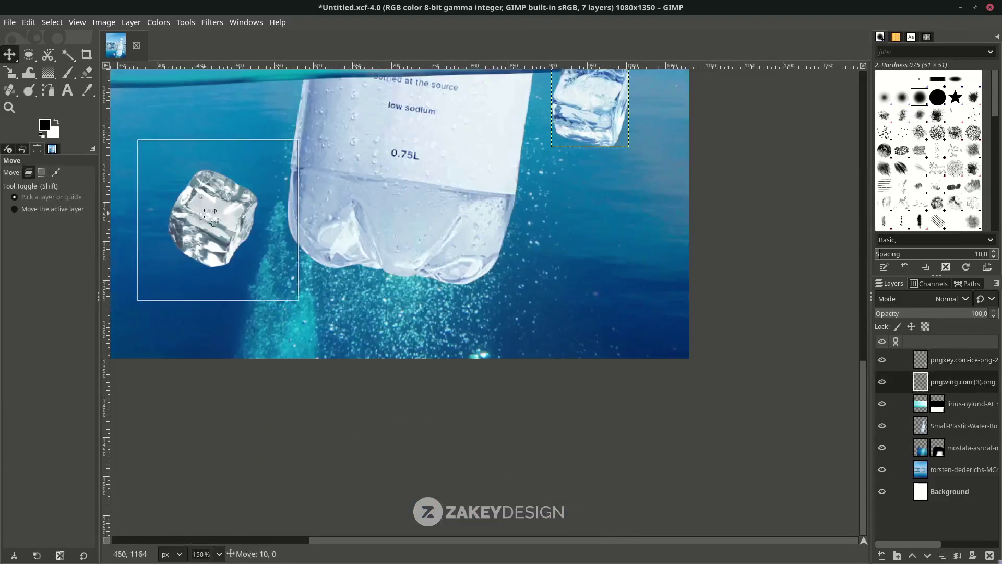
pyautogui.scroll(-1, 212, 219)
pyautogui.moveTo(445, 234); pyautogui.dragTo(427, 225)
pyautogui.moveTo(705, 166); pyautogui.dragTo(714, 337)
pyautogui.moveTo(428, 230); pyautogui.dragTo(439, 204)
pyautogui.scroll(-1, 702, 308)
pyautogui.moveTo(715, 312); pyautogui.dragTo(709, 256)
pyautogui.moveTo(528, 245); pyautogui.dragTo(512, 282)
pyautogui.moveTo(730, 172); pyautogui.dragTo(731, 166)
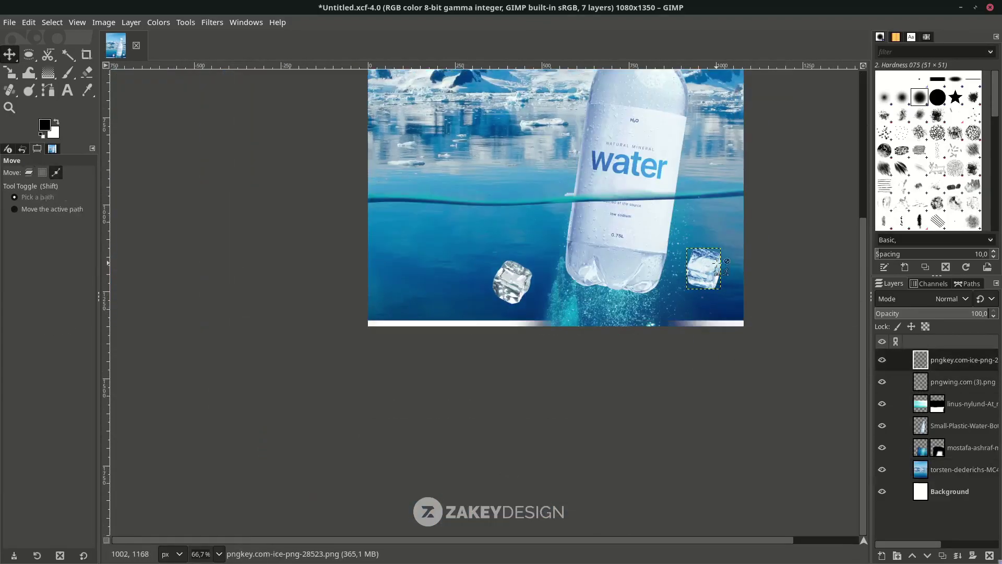
# Step: Undo the accidental background shift and move the left ice cube closer to the bottle's base
pyautogui.hotkey('ctrl', 'z')
pyautogui.hscroll(1, 556, 245)
pyautogui.moveTo(442, 281); pyautogui.dragTo(462, 286)
pyautogui.scroll(1, 679, 376)
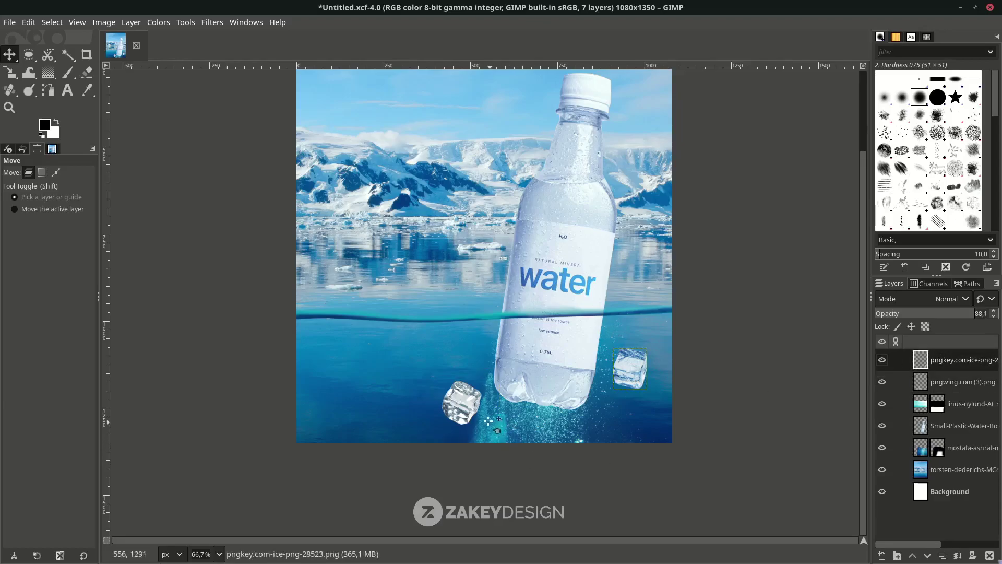
# Step: Tint the left ice cube bluer by raising the midtones of its Blue channel with Curves
pyautogui.click(476, 400)
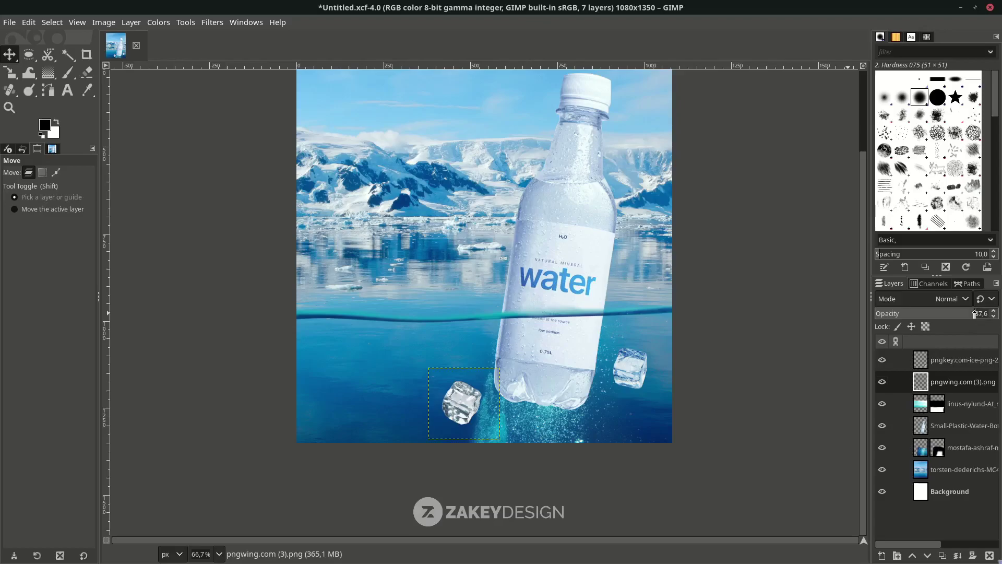
pyautogui.click(158, 21)
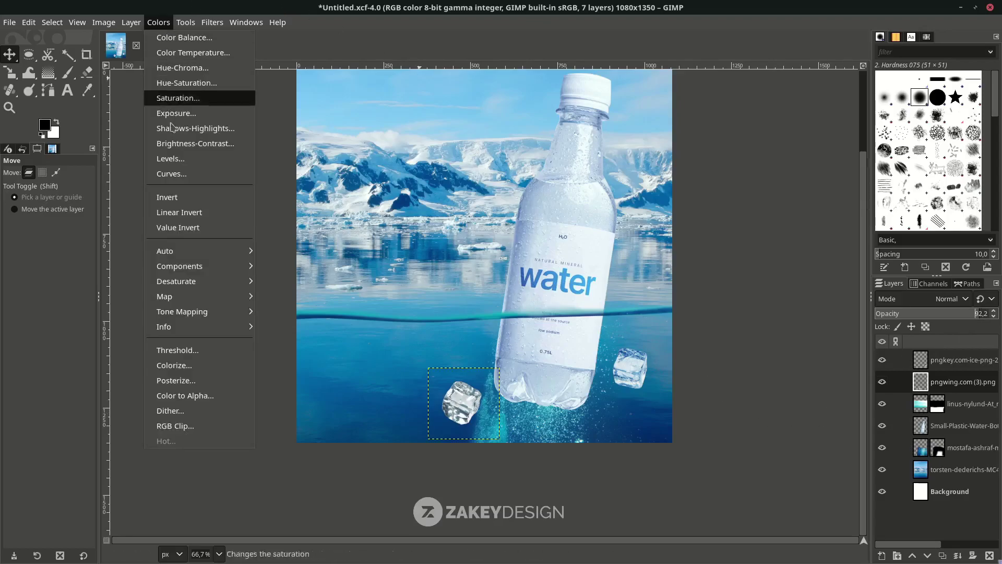
pyautogui.click(181, 173)
pyautogui.click(843, 173)
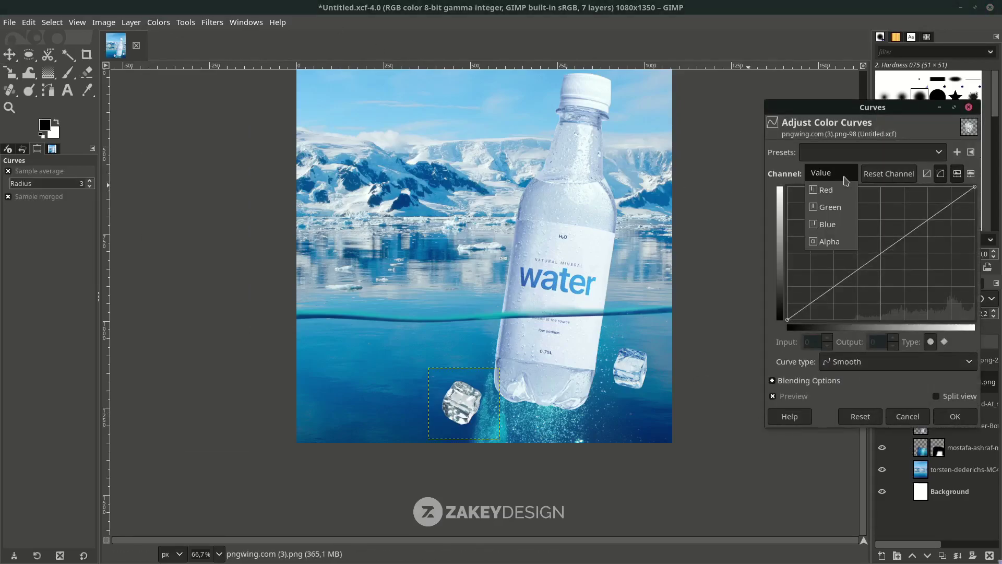
pyautogui.click(829, 225)
pyautogui.moveTo(851, 283); pyautogui.dragTo(835, 224)
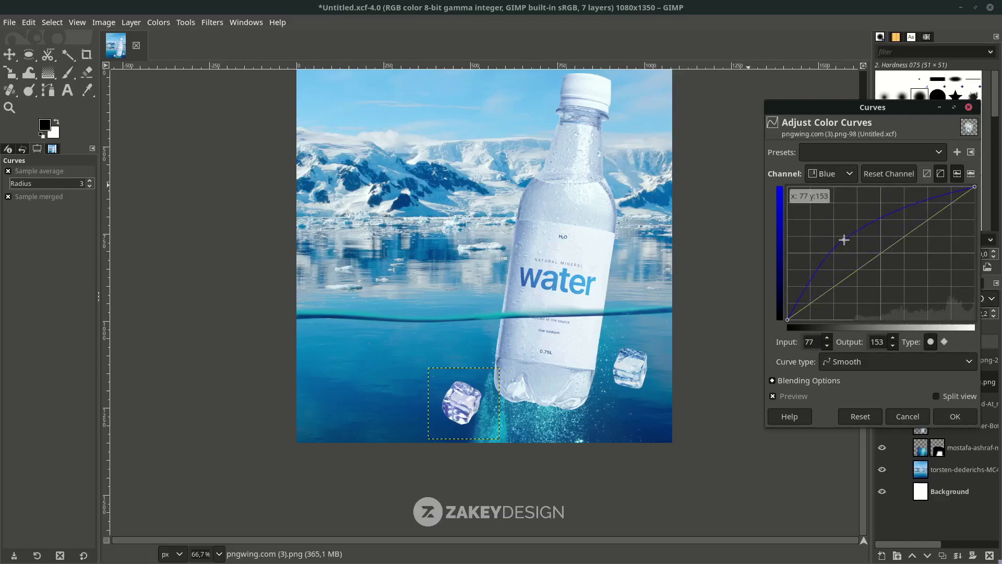
pyautogui.click(954, 415)
# Step: Set the right ice cube layer's opacity to about 84.4 % and the left ice cube layer's opacity to 100 %
pyautogui.click(962, 361)
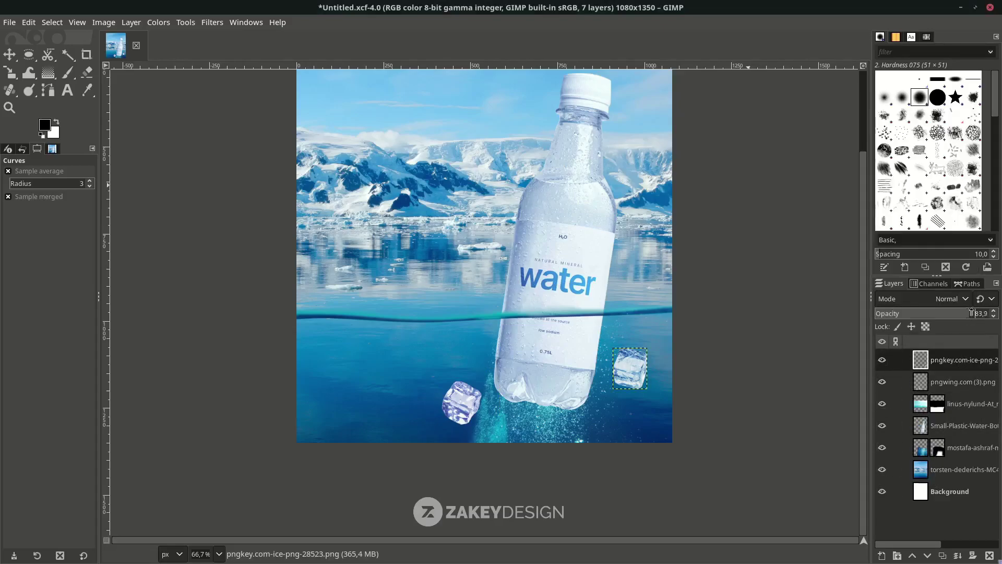
pyautogui.click(960, 381)
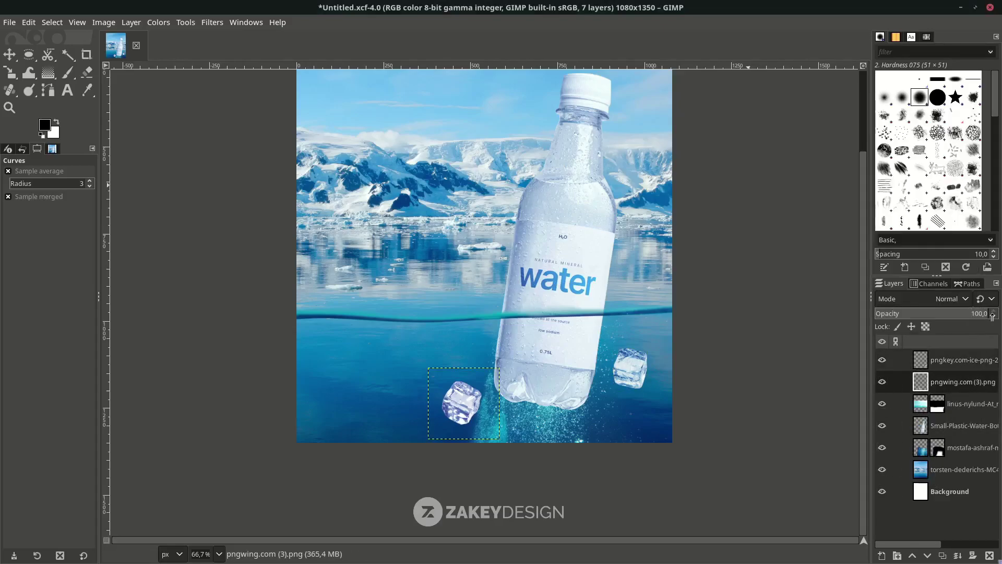
pyautogui.scroll(2, 484, 261)
pyautogui.scroll(-2, 484, 261)
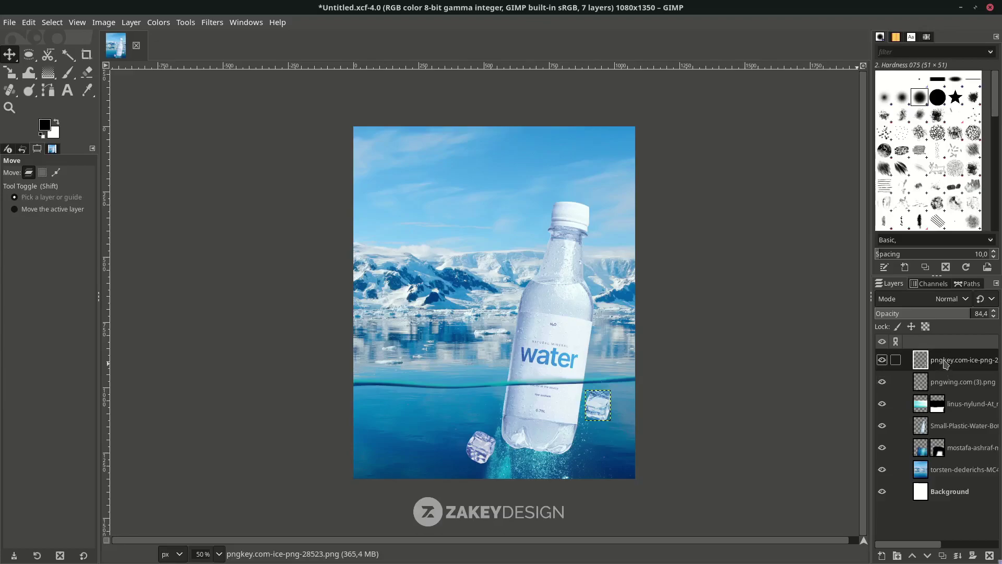
# Step: Add a transparent 1080 × 1350 px layer named mist above the ice cube layers
pyautogui.click(882, 556)
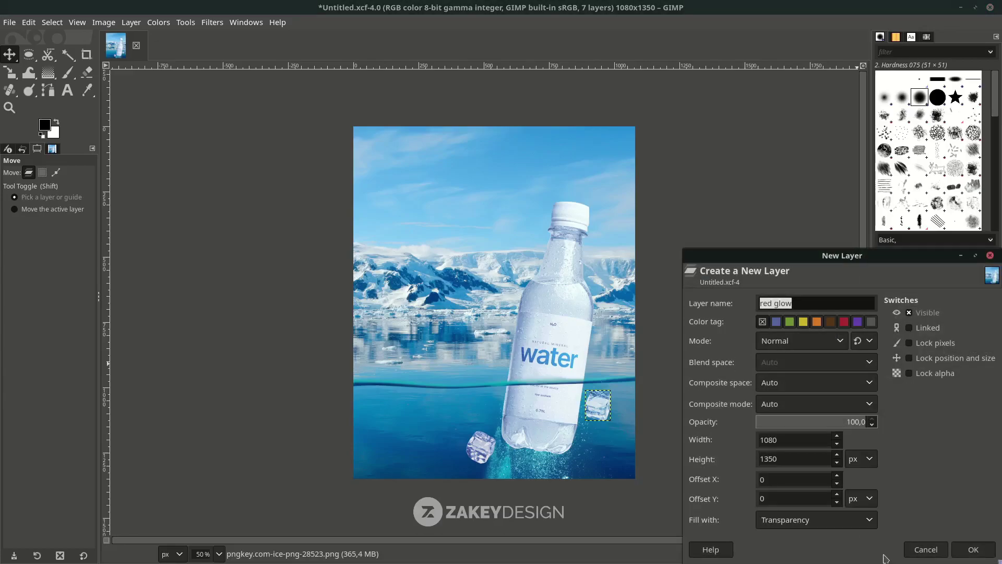
pyautogui.write('mist')
pyautogui.press('Return')
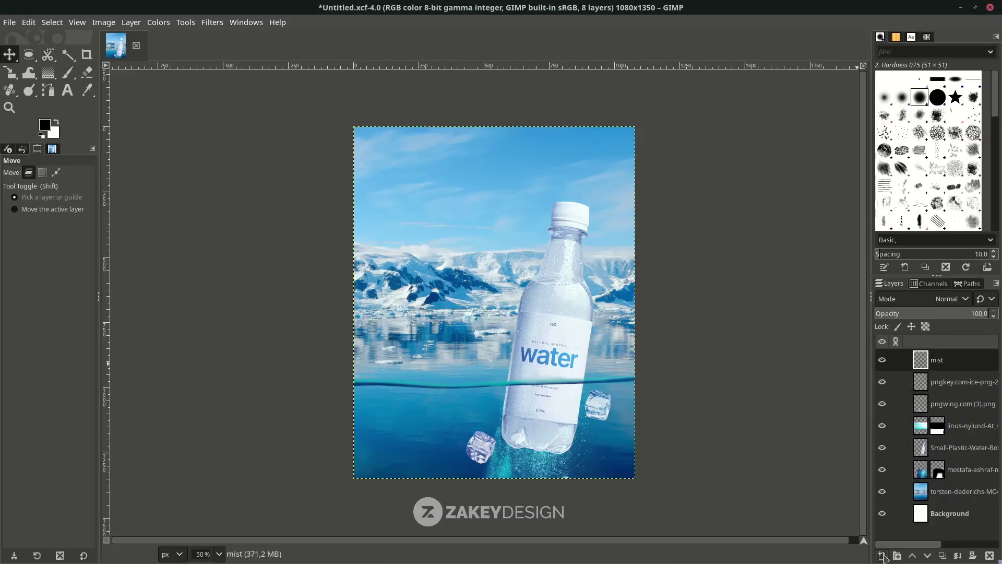
# Step: Paint white mist over the mountains and lake with the SS-mist.abr-015 brush at a size of about 1360
pyautogui.click(68, 76)
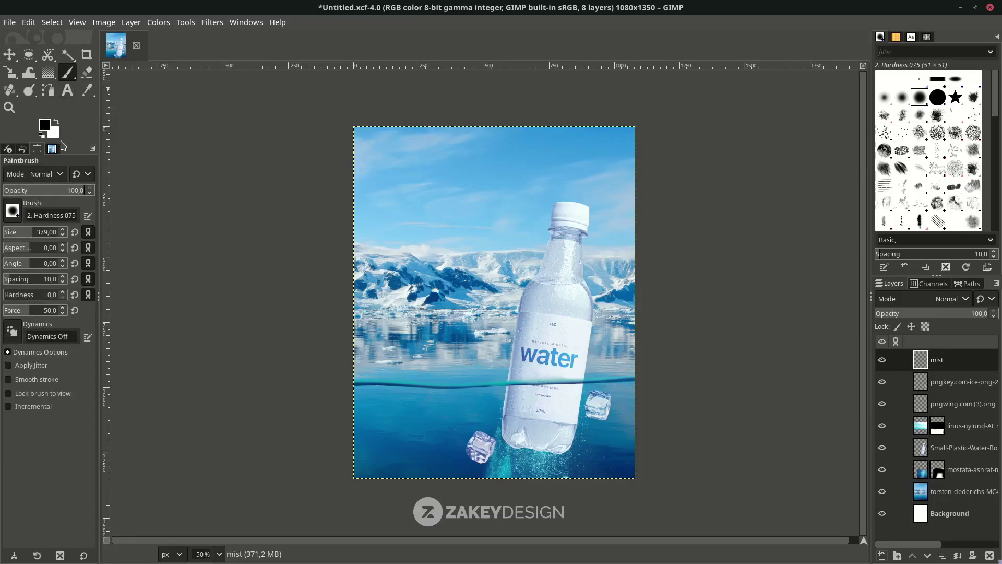
pyautogui.click(57, 122)
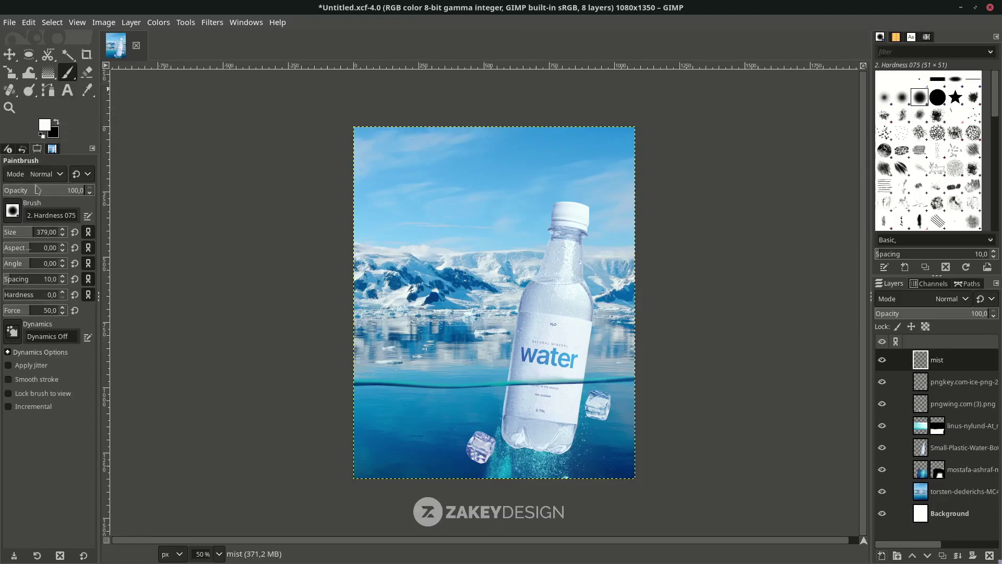
pyautogui.click(12, 211)
pyautogui.click(11, 213)
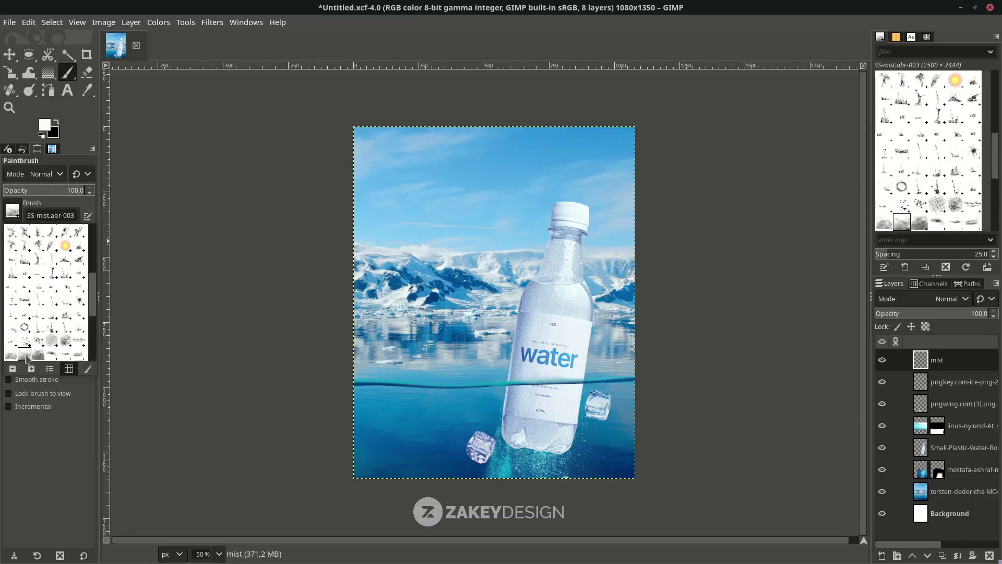
pyautogui.click(190, 253)
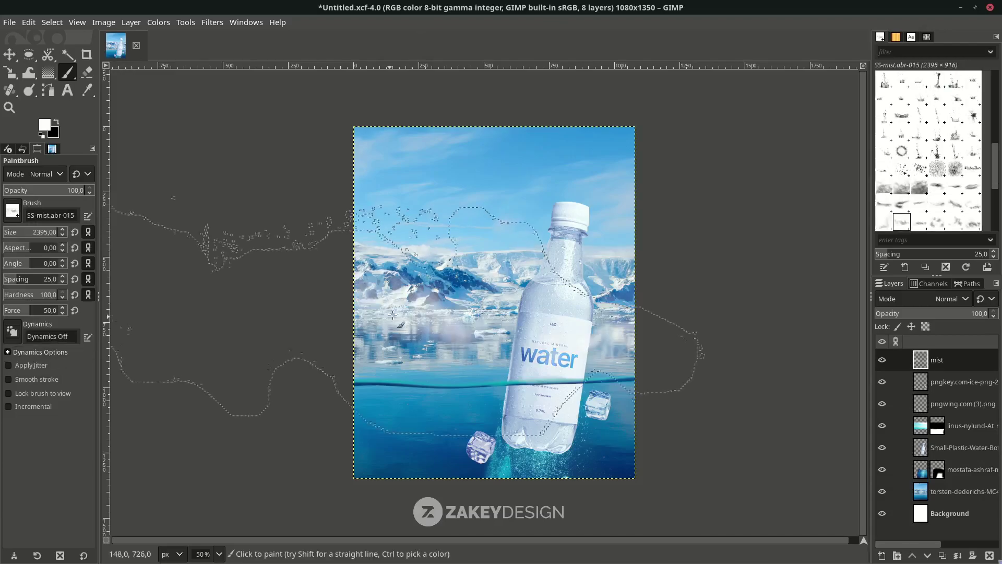
pyautogui.click(55, 231)
pyautogui.moveTo(56, 233); pyautogui.dragTo(58, 234)
pyautogui.click(582, 272)
pyautogui.click(380, 270)
pyautogui.click(57, 232)
pyautogui.click(490, 250)
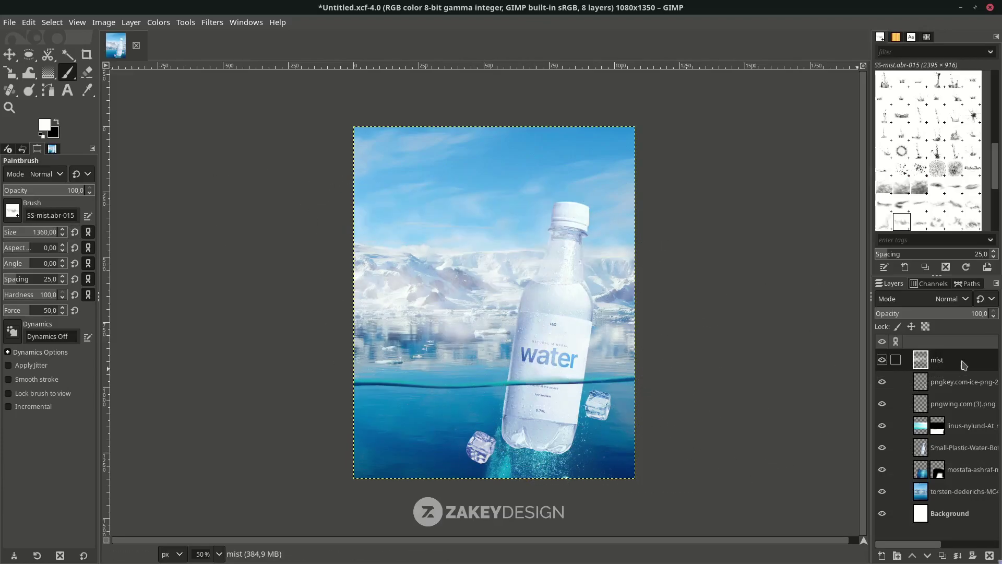
# Step: Move the mist layer directly below the bottle layer, reduce its opacity to about 21.6 % and save the file
pyautogui.moveTo(963, 363); pyautogui.dragTo(965, 450)
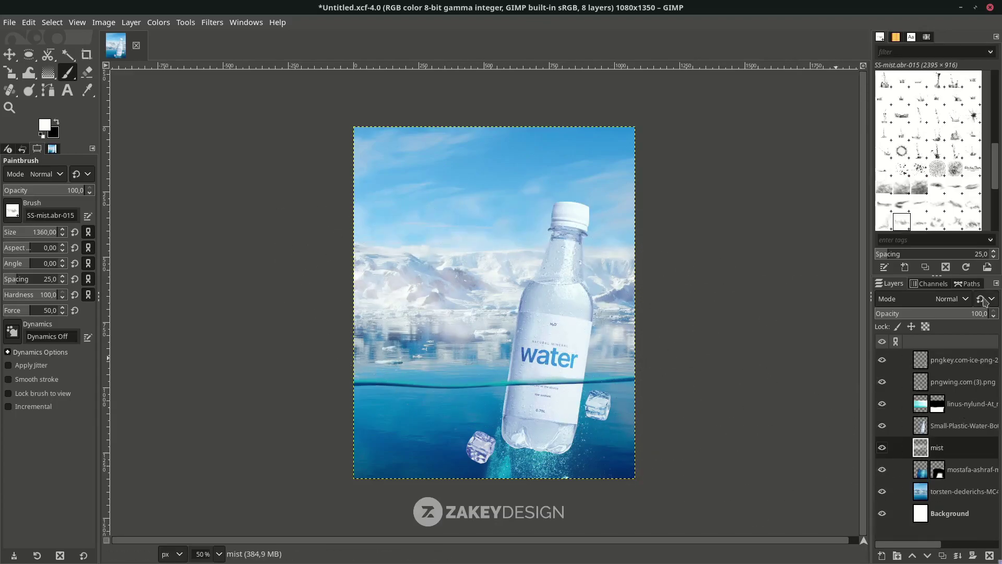
pyautogui.moveTo(982, 315)
pyautogui.mouseDown()
pyautogui.moveTo(858, 320)
pyautogui.moveTo(914, 316)
pyautogui.moveTo(903, 316)
pyautogui.mouseUp()
pyautogui.hotkey('ctrl', 's')
# Step: Paint more white mist over the lake with the SS-mist.abr-016 brush at size 771
pyautogui.click(13, 211)
pyautogui.click(48, 317)
pyautogui.click(49, 230)
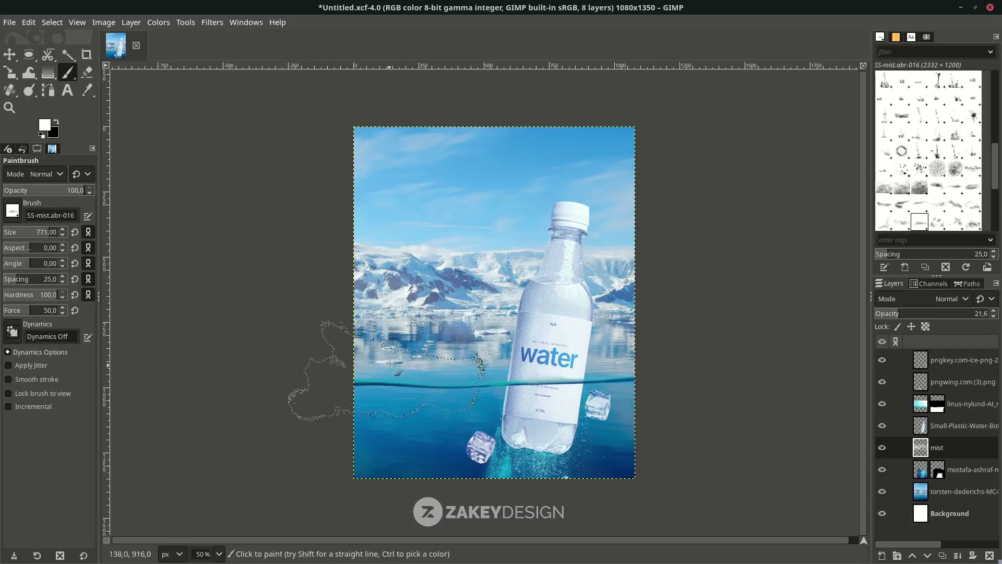
# Step: Set the mist layer's blend mode to Addition with about 36.7 % opacity and save the file
pyautogui.moveTo(901, 313); pyautogui.dragTo(969, 314)
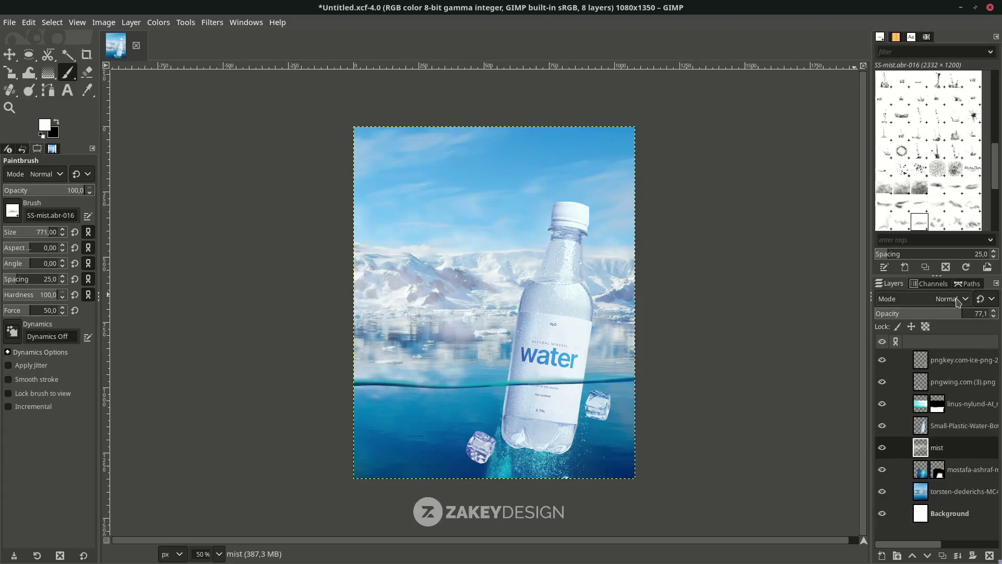
pyautogui.click(944, 298)
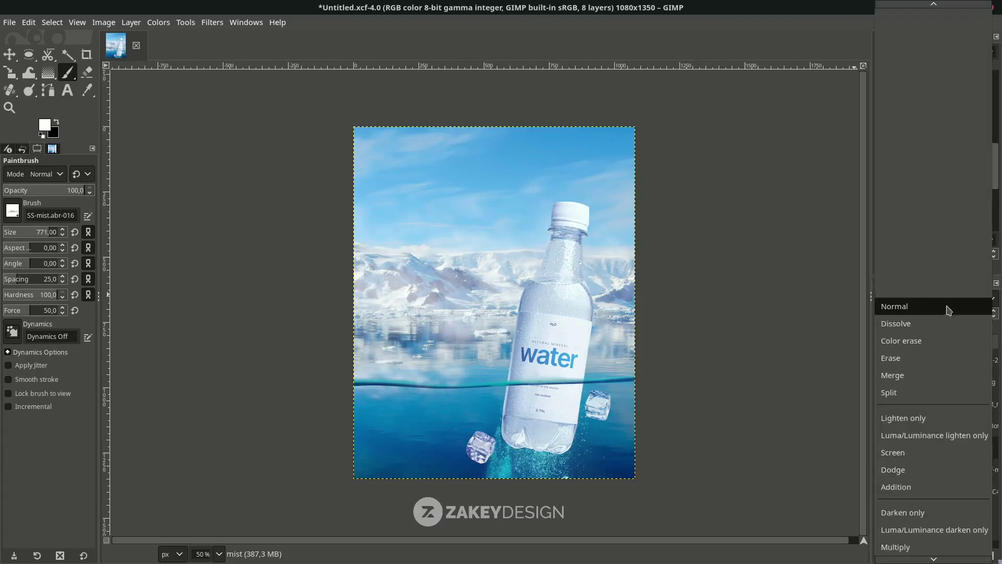
pyautogui.click(924, 433)
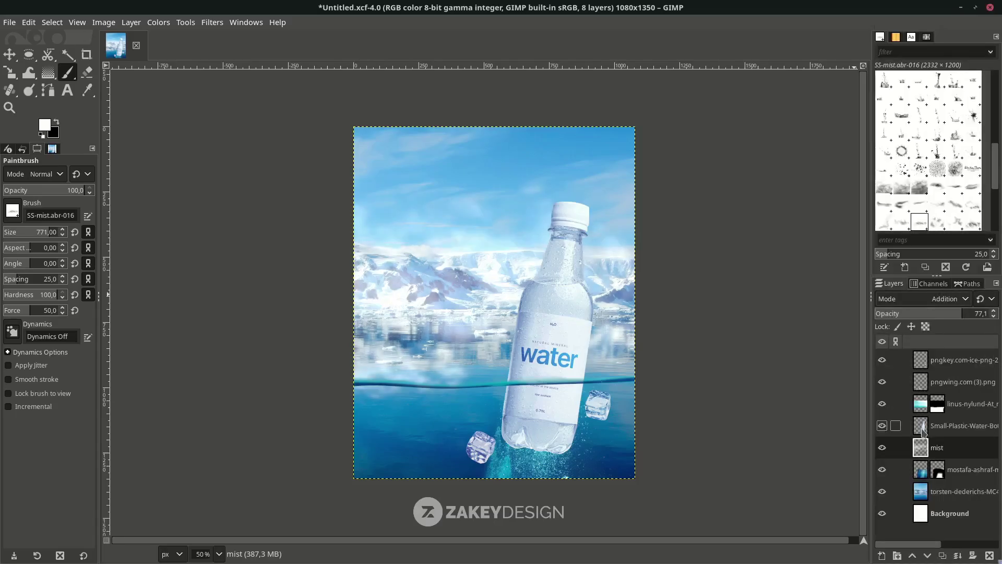
pyautogui.moveTo(954, 315); pyautogui.dragTo(927, 314)
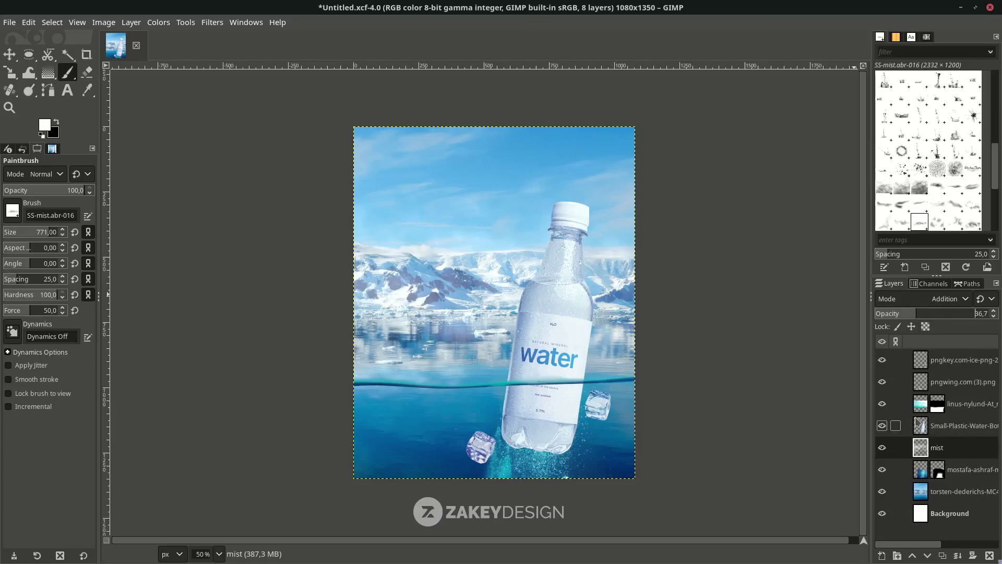
pyautogui.hotkey('ctrl', 's')
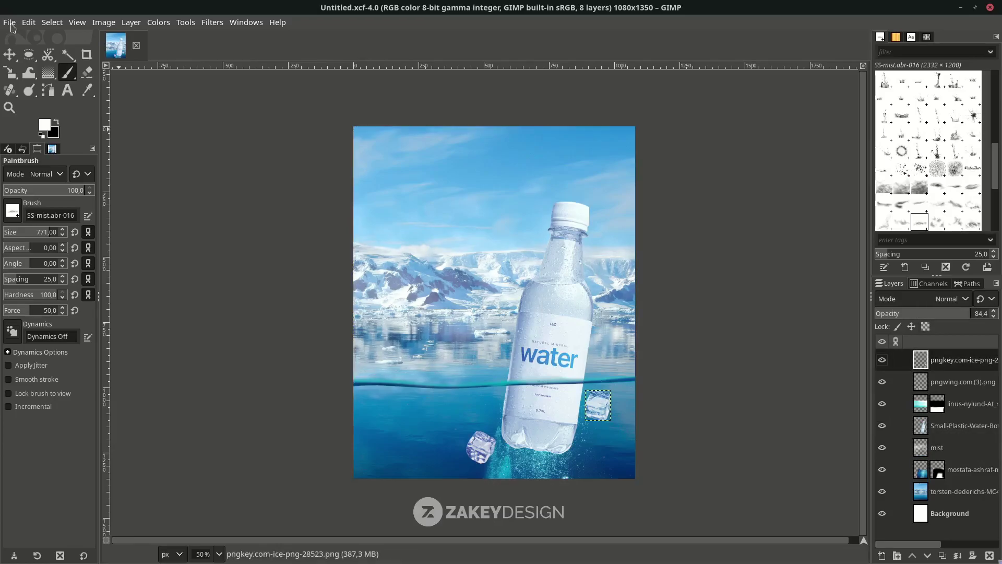
# Step: Import the moon image pngwing.com (5).png as a new layer on top
pyautogui.click(10, 23)
pyautogui.click(38, 82)
pyautogui.click(145, 152)
pyautogui.doubleClick(145, 152)
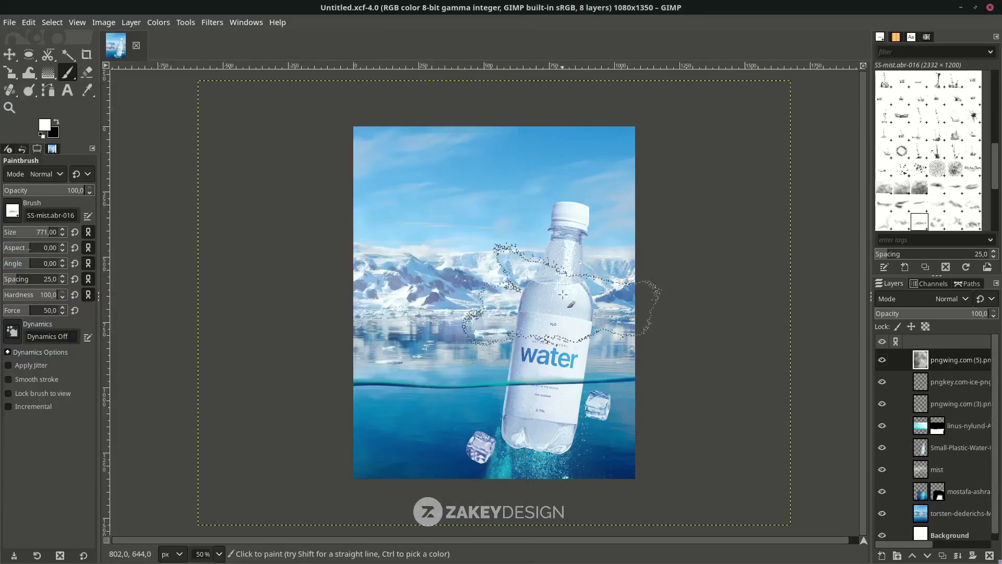
# Step: Scale the moon proportionally to about 316 × 237 px and place it at the upper-left corner of the sky
pyautogui.hotkey('shift', 's')
pyautogui.click(562, 294)
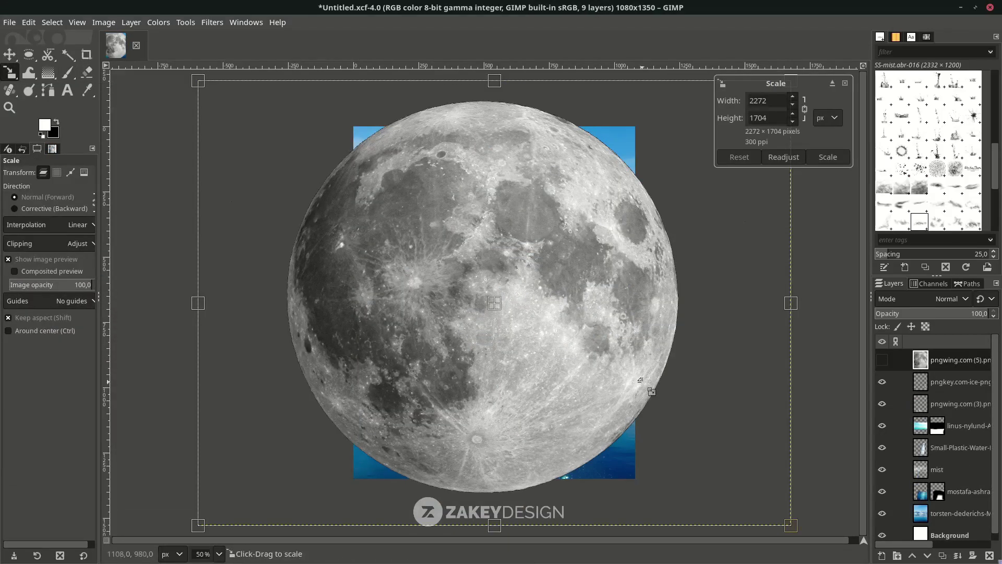
pyautogui.moveTo(733, 426); pyautogui.dragTo(365, 161)
pyautogui.keyDown('ctrl'); pyautogui.moveTo(468, 231); pyautogui.dragTo(371, 147); pyautogui.keyUp('ctrl')
pyautogui.keyDown('ctrl'); pyautogui.moveTo(443, 199); pyautogui.dragTo(420, 177); pyautogui.keyUp('ctrl')
pyautogui.moveTo(373, 147); pyautogui.dragTo(374, 148)
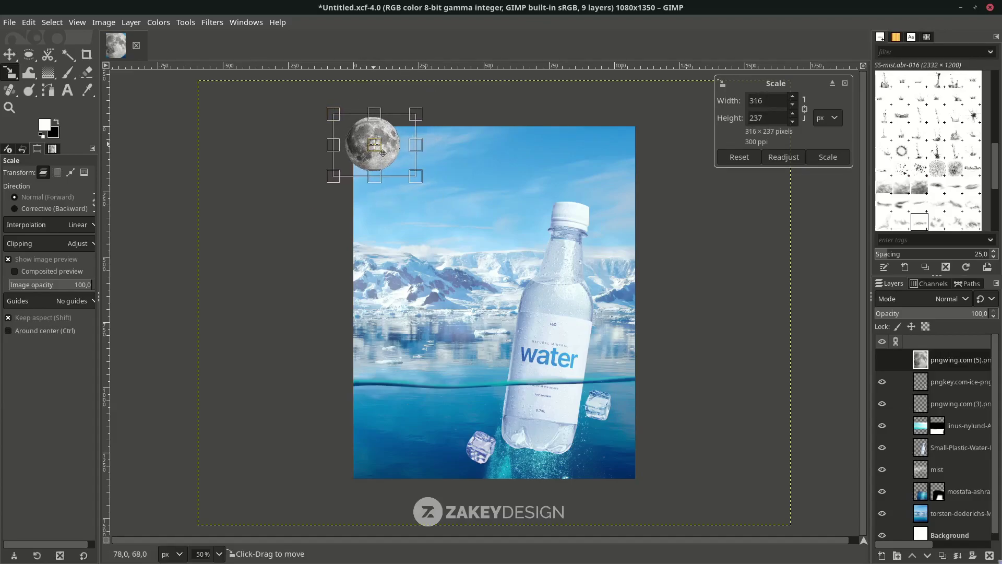
pyautogui.press('Return')
pyautogui.press('m')
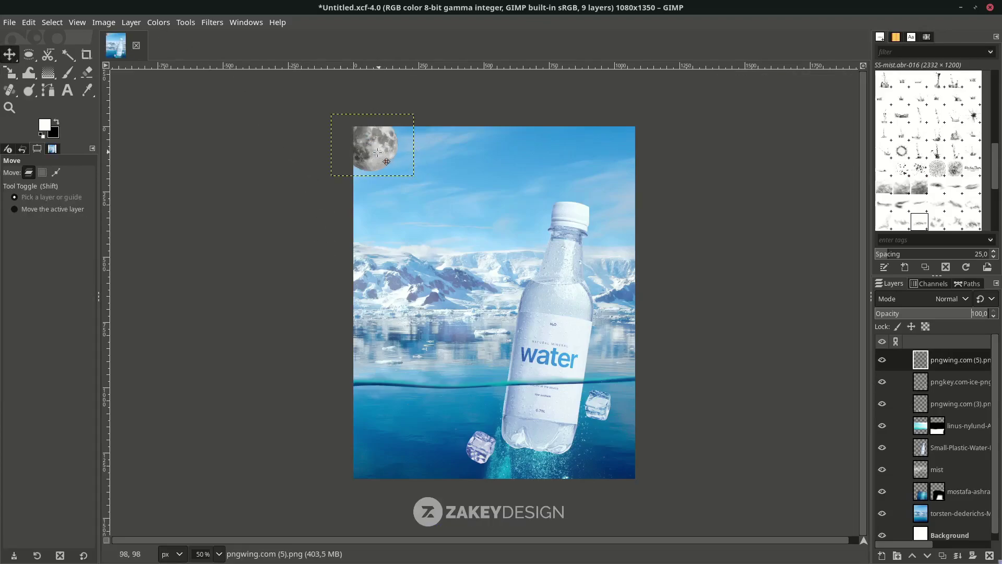
# Step: Brighten the moon with Curves by raising Value input 72 to output 171, and lower its layer opacity to about 34.4 %
pyautogui.click(158, 23)
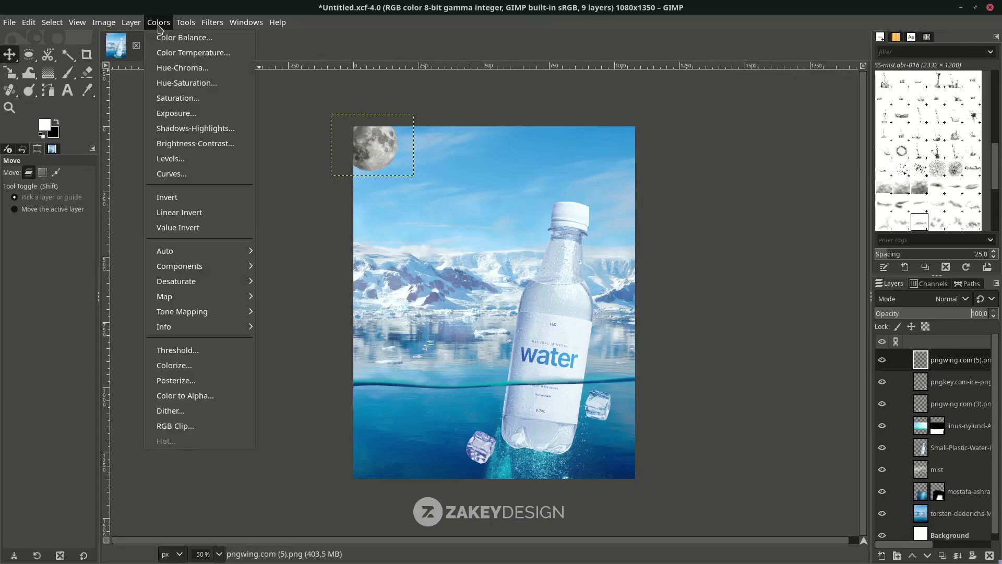
pyautogui.click(202, 177)
pyautogui.moveTo(844, 252); pyautogui.dragTo(840, 230)
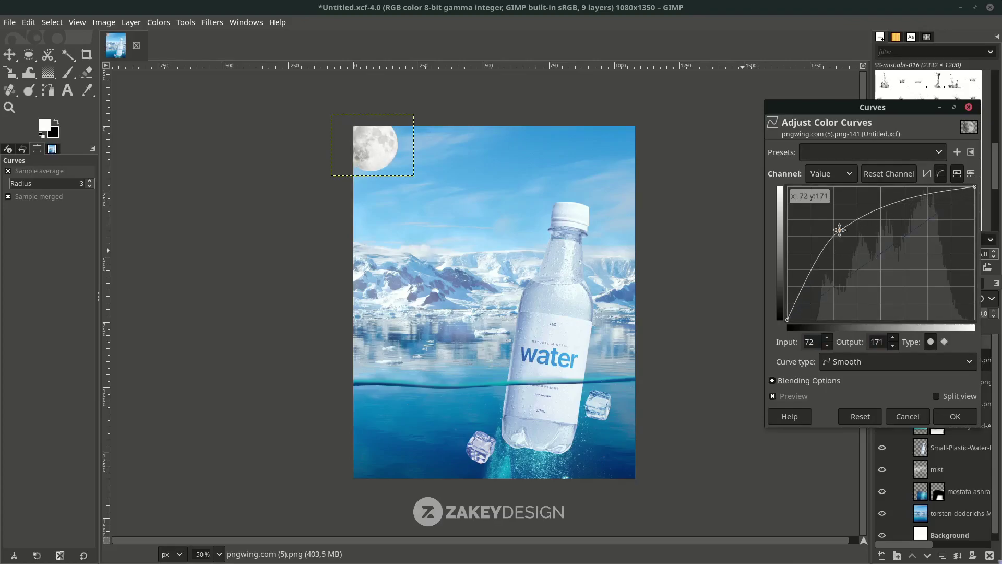
pyautogui.click(968, 420)
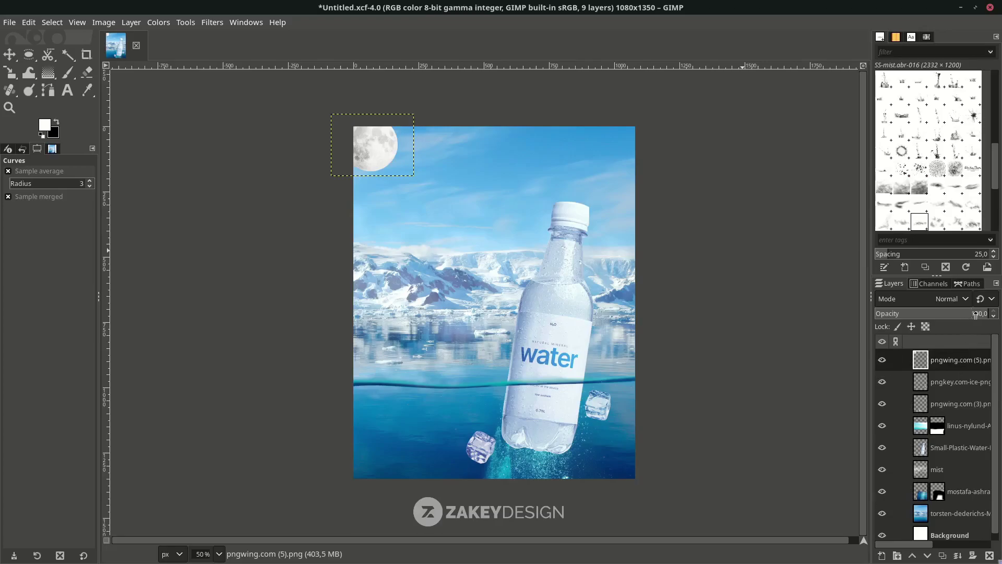
pyautogui.moveTo(975, 314); pyautogui.dragTo(913, 315)
# Step: Reposition the moon slightly and scale it down a little in the upper-left corner of the sky
pyautogui.press('m')
pyautogui.scroll(2, 485, 185)
pyautogui.scroll(-2, 193, 157)
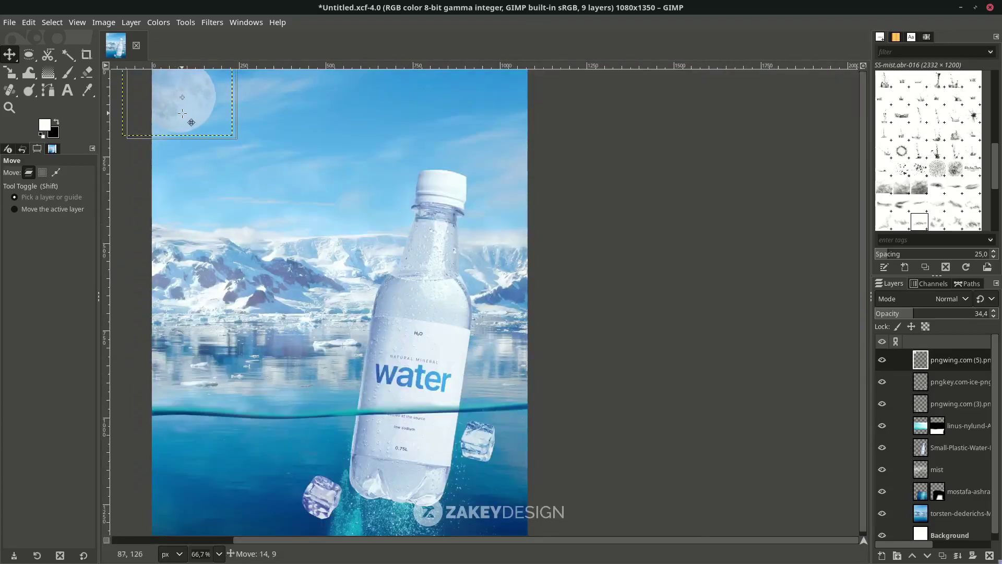
pyautogui.hotkey('shift', 's')
pyautogui.click(182, 111)
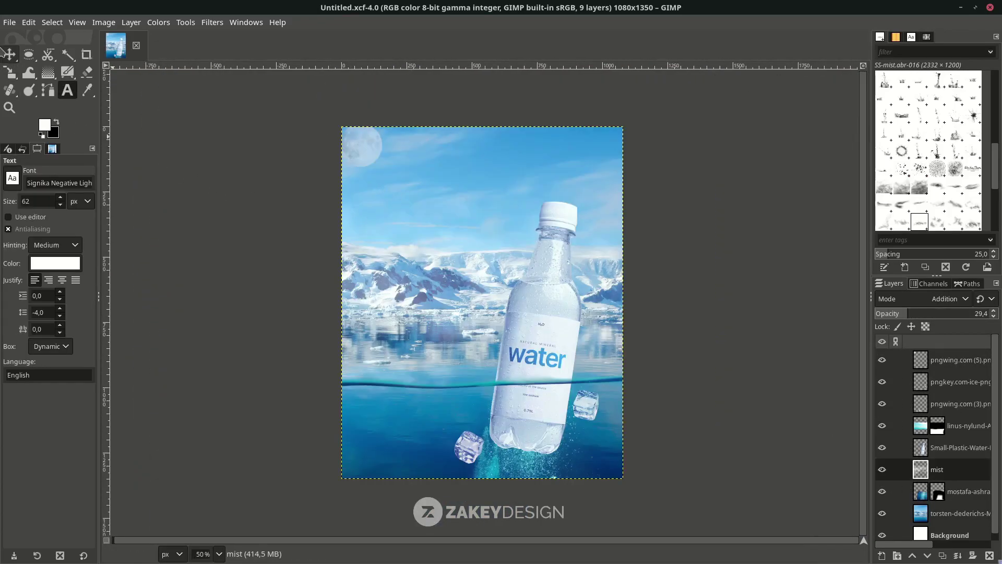
# Step: Add the two-line white text "Pure Minerals, Pure Energy" in the sky and set its font to Aganè
pyautogui.click(8, 54)
pyautogui.press('t')
pyautogui.click(378, 189)
pyautogui.write('Pure  Minerals,')
pyautogui.press('Return')
pyautogui.write('Pure Energy')
pyautogui.hotkey('ctrl', 'a')
pyautogui.click(415, 151)
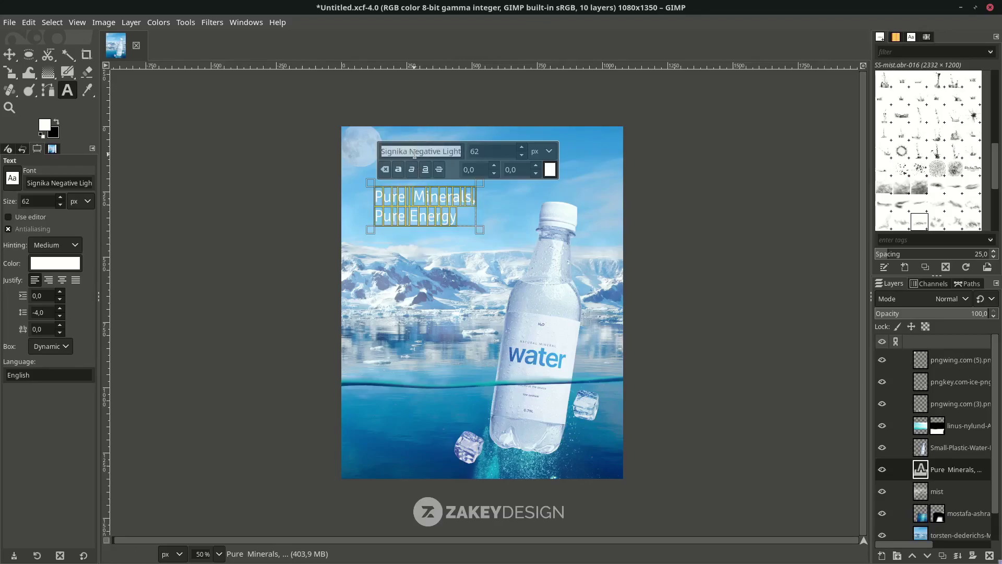
pyautogui.write('Aganè')
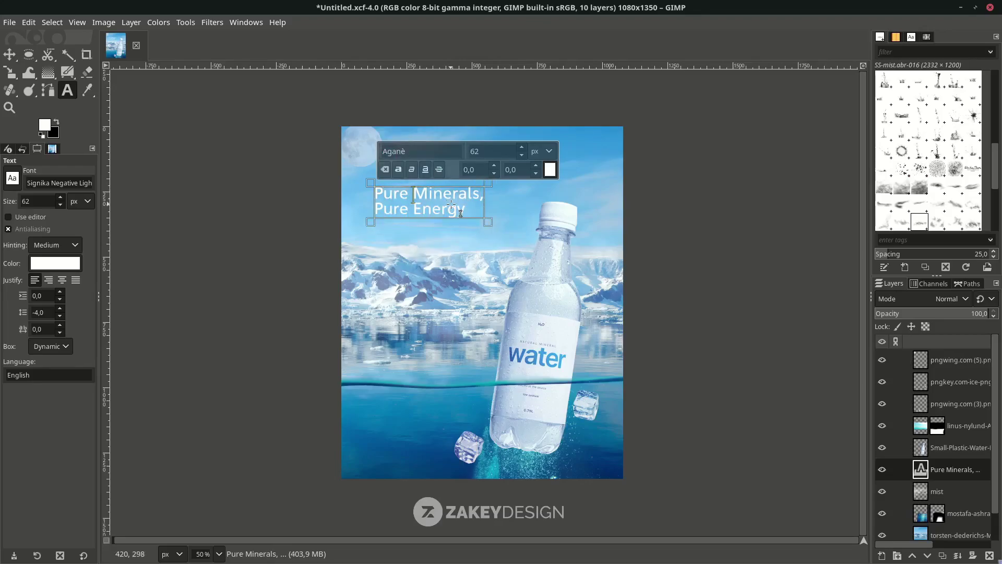
# Step: Enlarge the "Pure Minerals, Pure Energy" text and reposition it below the moon, up and left of the bottle cap
pyautogui.click(549, 170)
pyautogui.click(635, 272)
pyautogui.click(523, 146)
pyautogui.click(523, 154)
pyautogui.click(9, 54)
pyautogui.moveTo(396, 200); pyautogui.dragTo(387, 193)
pyautogui.moveTo(388, 193); pyautogui.dragTo(389, 191)
# Step: Lower the "Pure Minerals, Pure Energy" text layer's opacity to about 74.3 %
pyautogui.click(936, 491)
pyautogui.doubleClick(920, 469)
pyautogui.press('Escape')
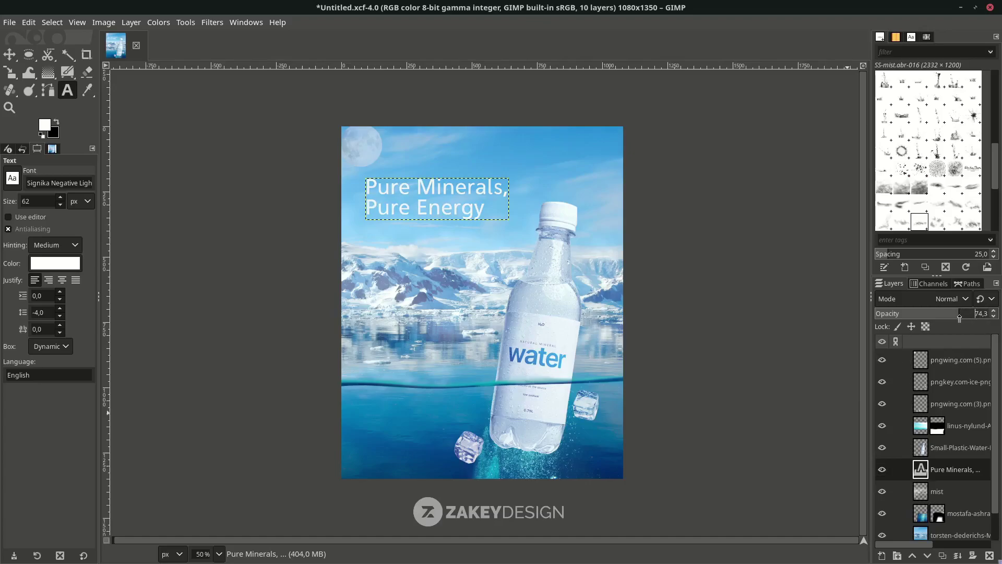
pyautogui.click(972, 453)
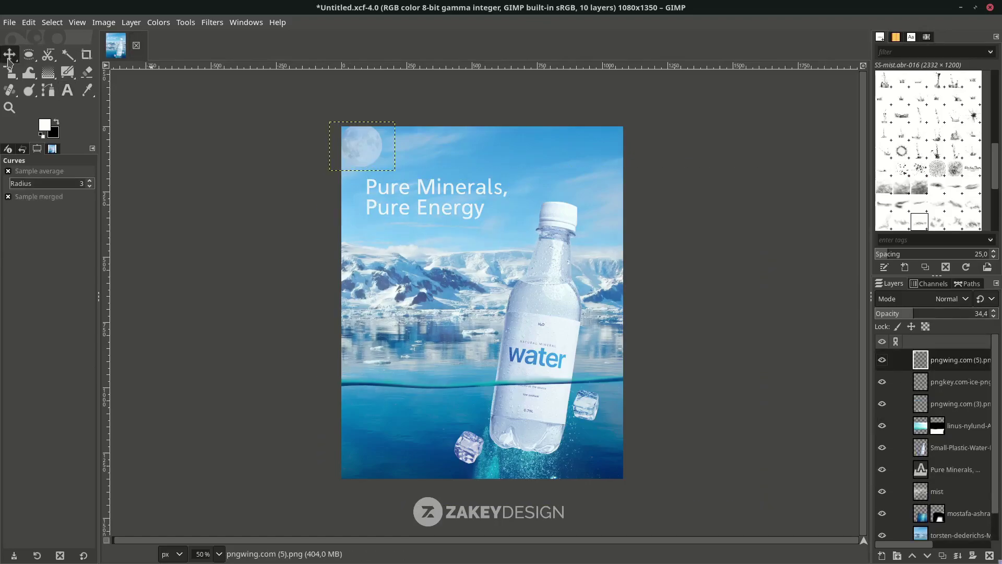
# Step: Crop the canvas to 980 × 1350 px by trimming its left and right sides
pyautogui.click(11, 56)
pyautogui.click(92, 59)
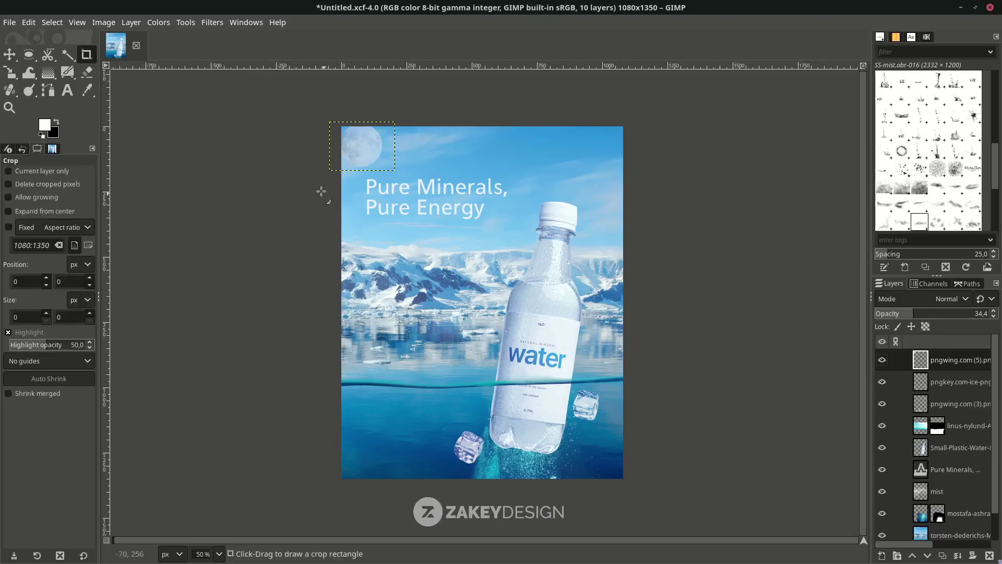
pyautogui.moveTo(353, 117); pyautogui.dragTo(575, 443)
pyautogui.moveTo(380, 467); pyautogui.dragTo(376, 469)
pyautogui.moveTo(593, 471); pyautogui.dragTo(598, 473)
pyautogui.press('Return')
pyautogui.press('m')
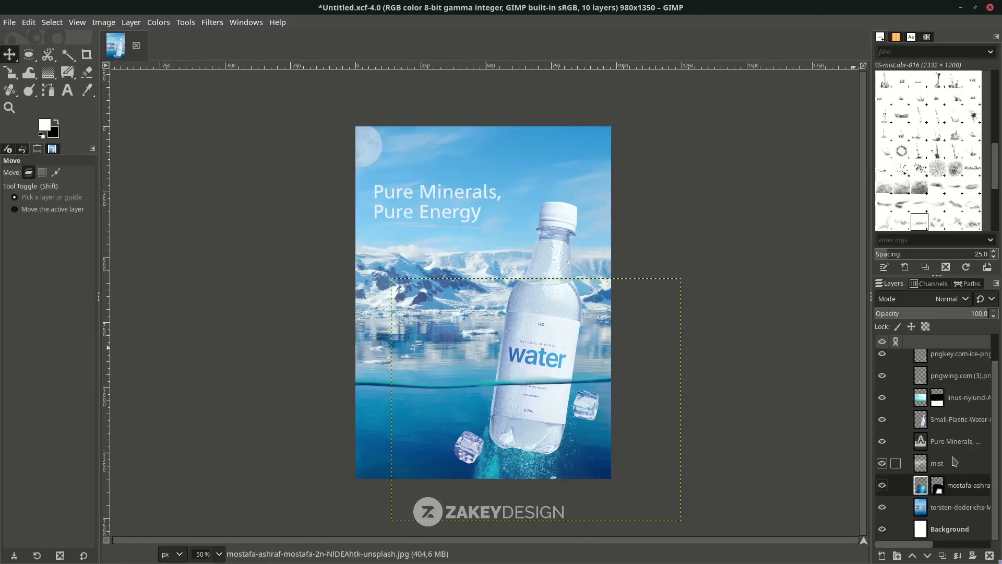